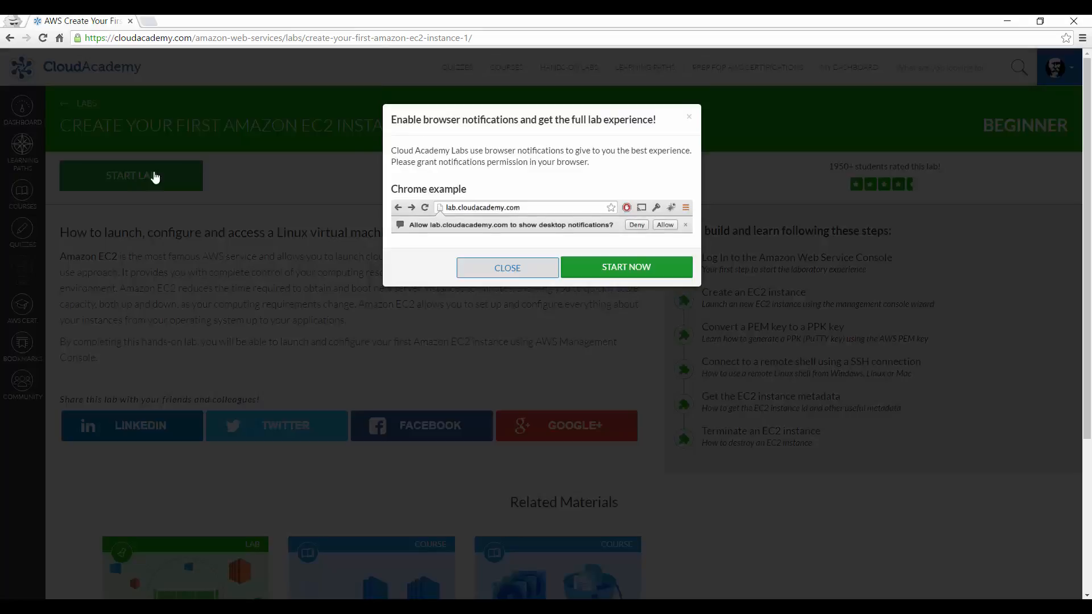
Start the lab and copy the console user's password from the AWS Management Console login instructions.
click(621, 273)
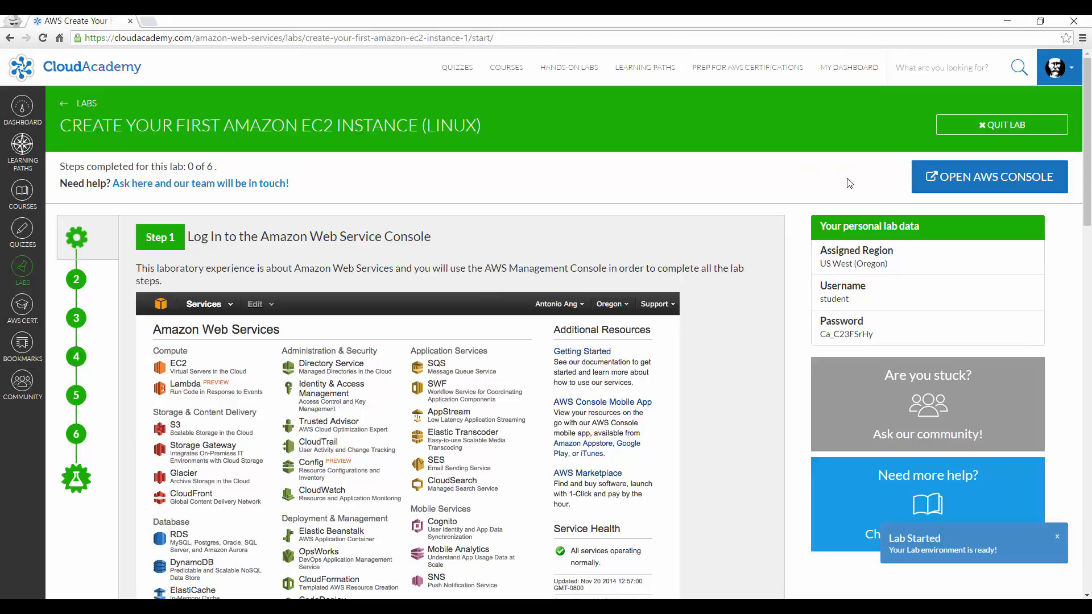
scroll(507, 263, down, 1)
scroll(508, 263, down, 8)
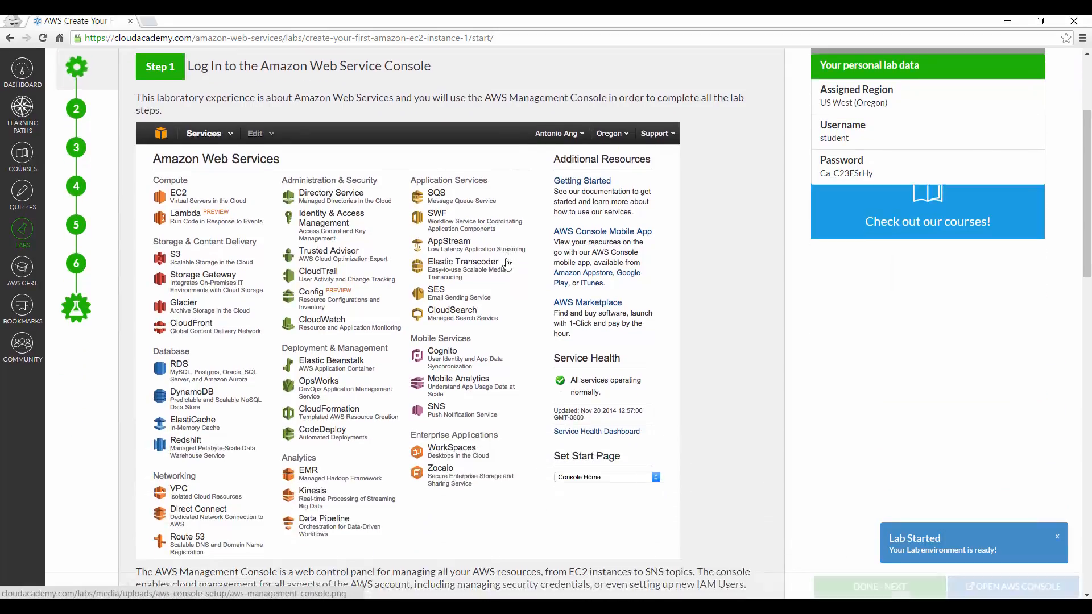
scroll(507, 265, down, 5)
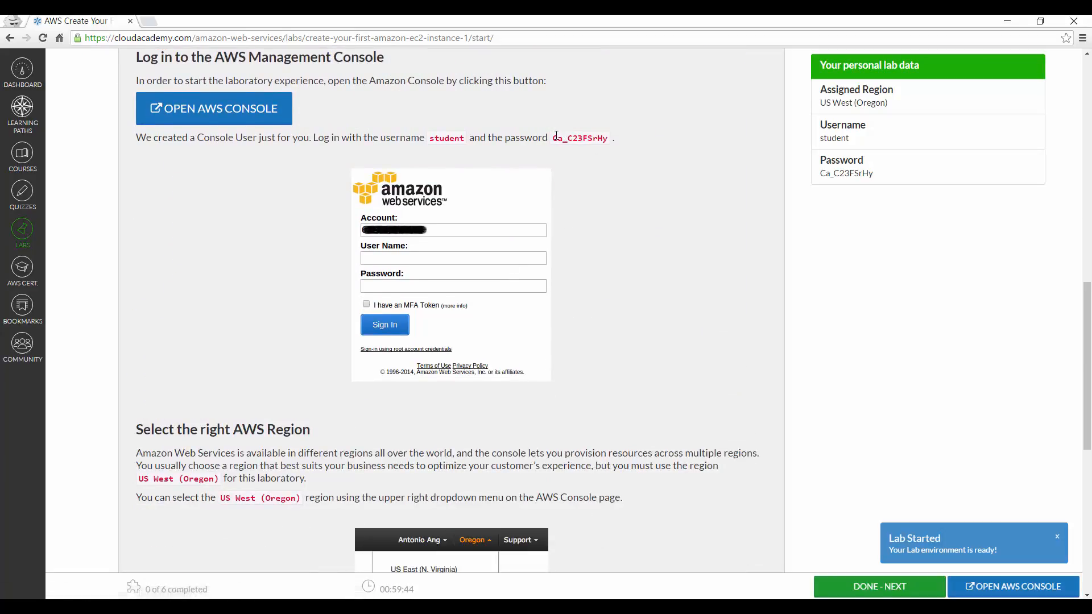
drag(554, 142, 608, 143)
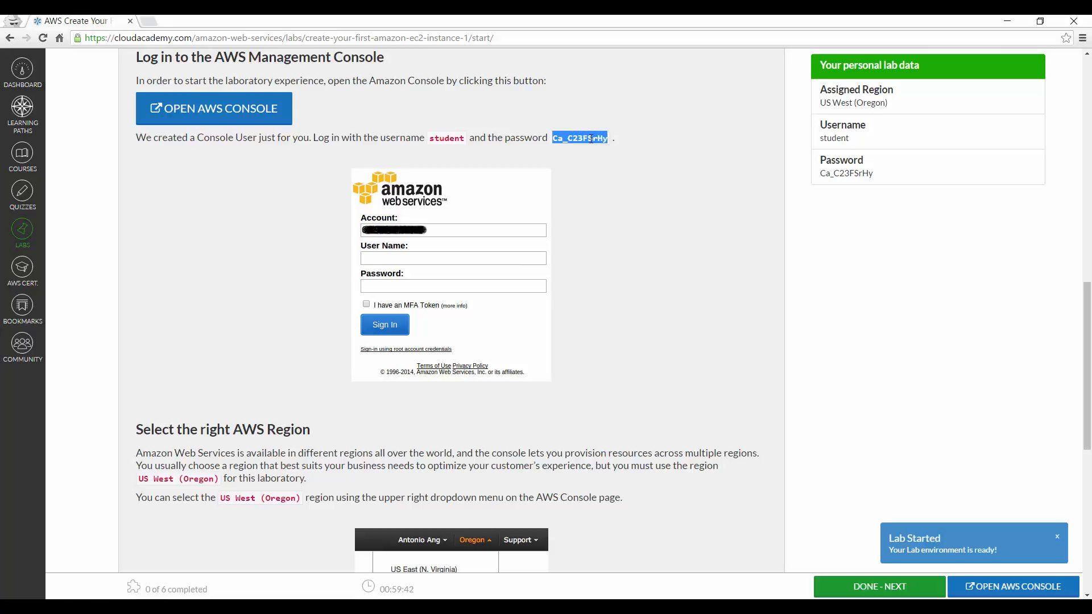
right_click(591, 138)
click(604, 148)
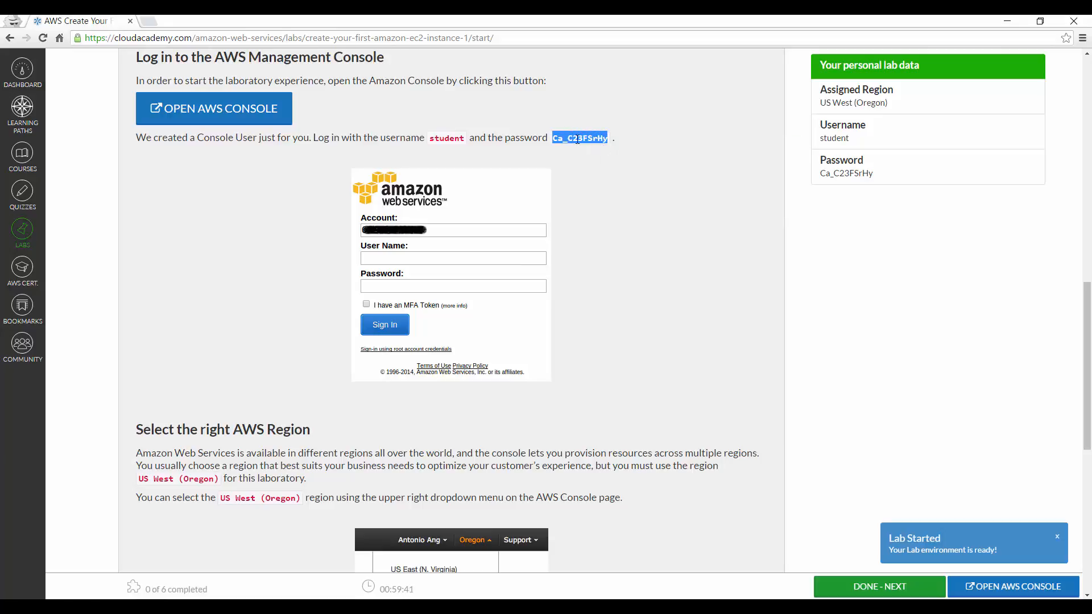
Open the AWS console from the lab page and sign in with the user name student and the copied account password.
click(246, 118)
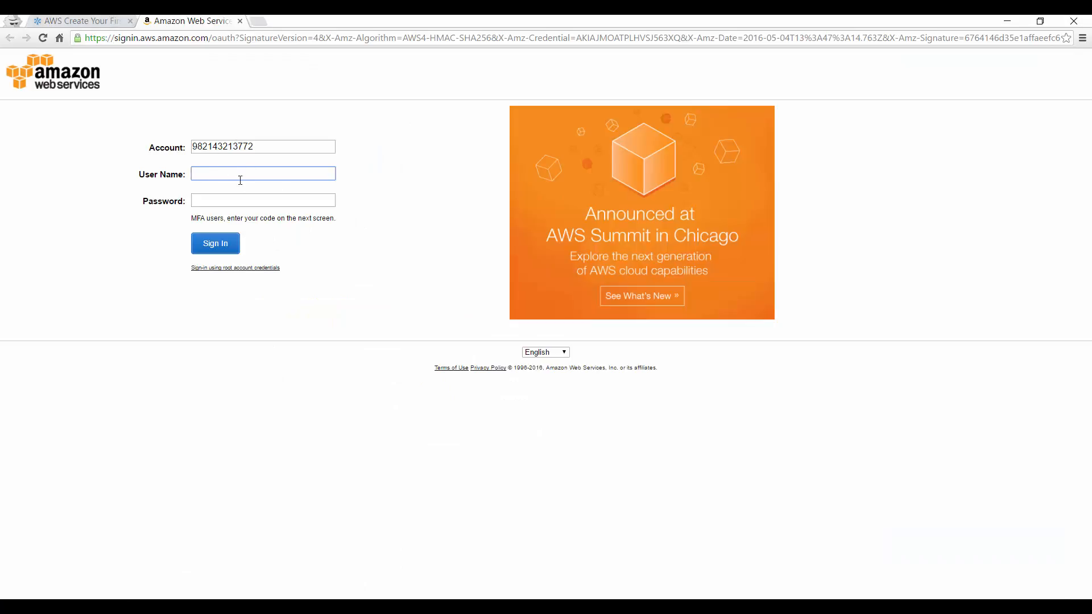
text(student)
key(Tab)
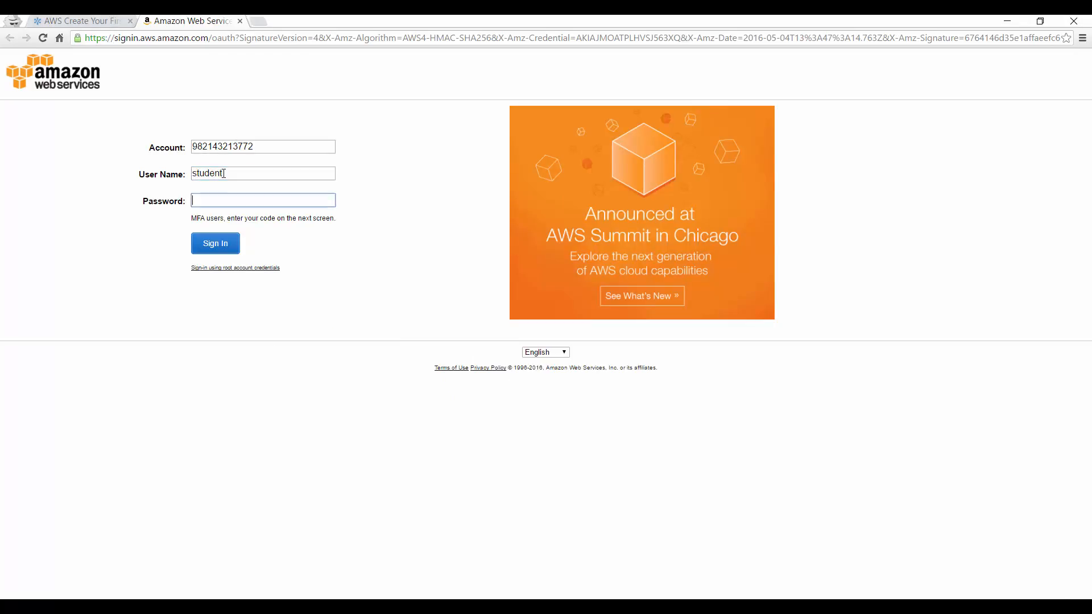
key(ctrl+v)
click(216, 246)
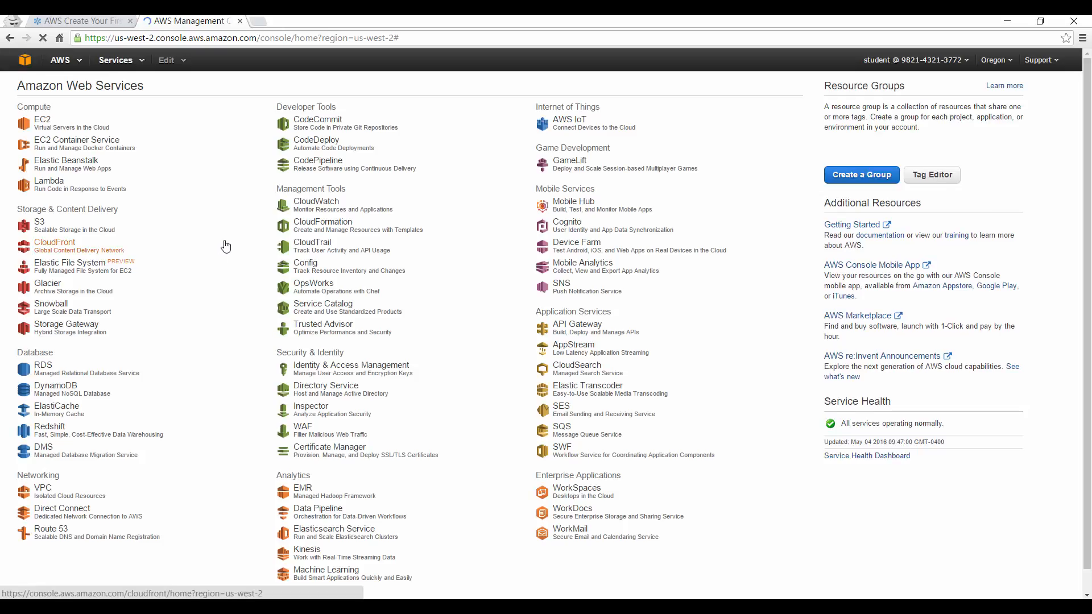
Read the lab's region instructions and check the AWS console's selected region against US West (Oregon).
click(90, 20)
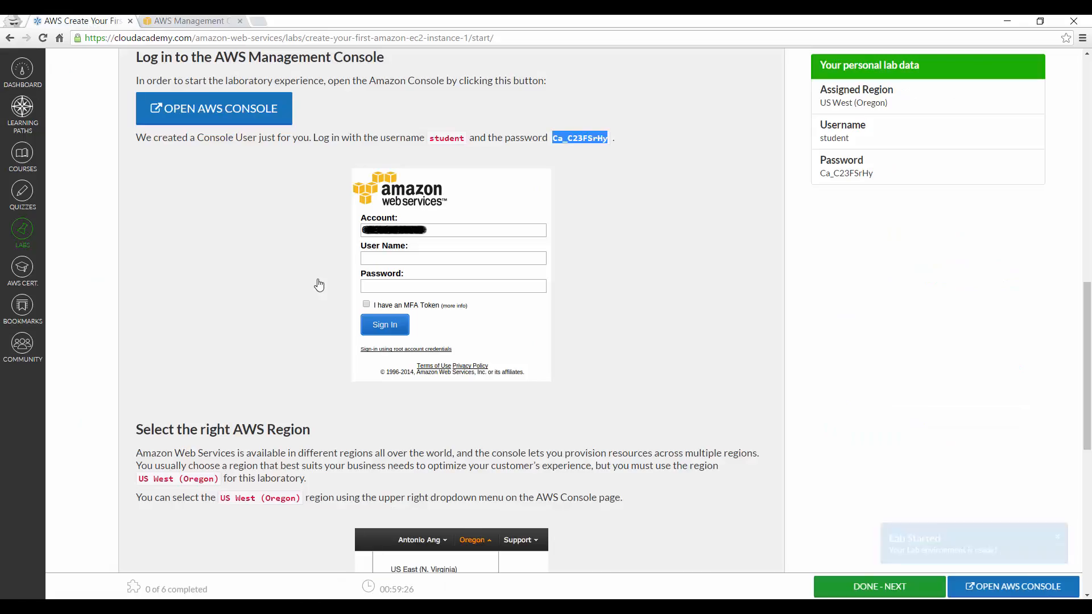
scroll(320, 284, down, 5)
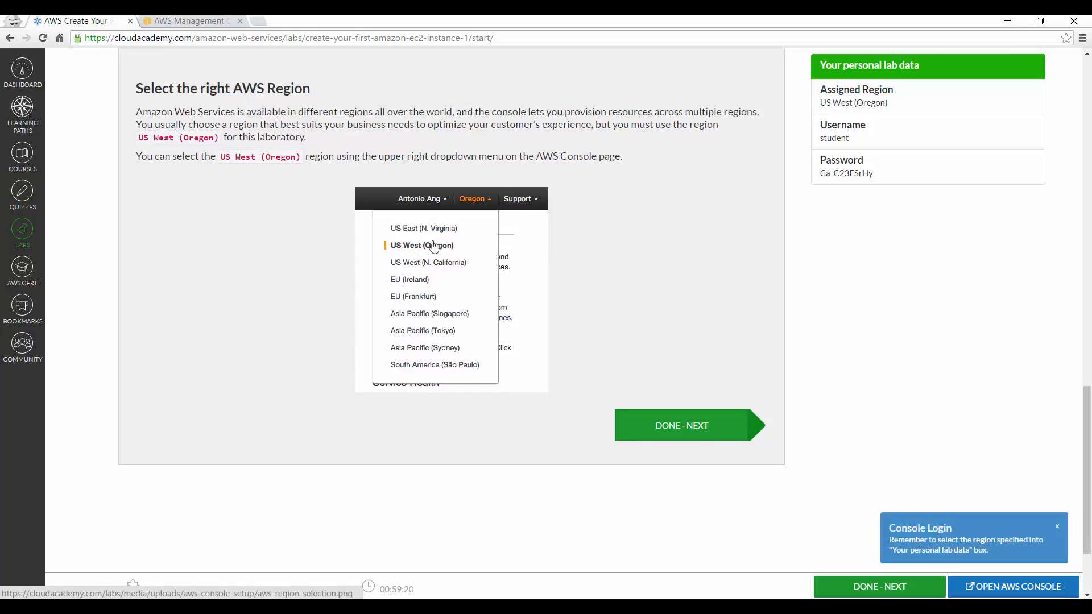
click(192, 24)
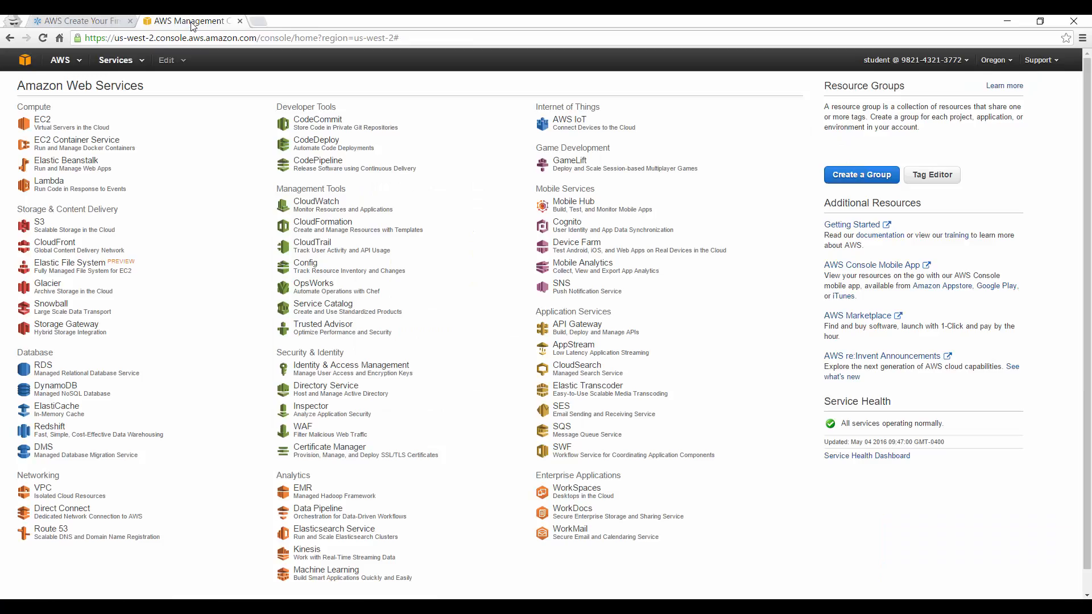
click(1007, 61)
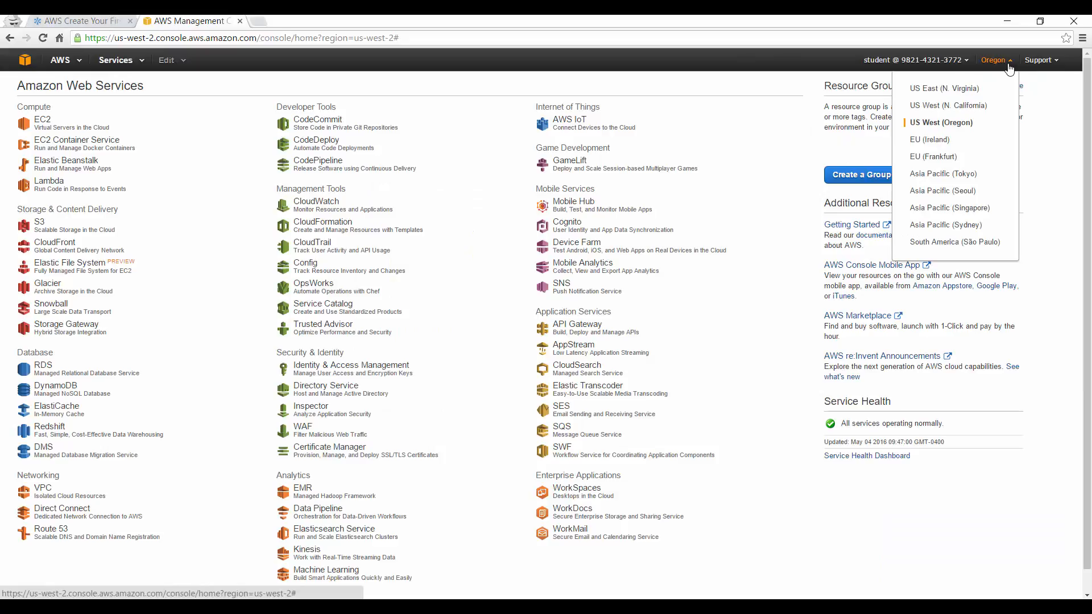
click(1009, 67)
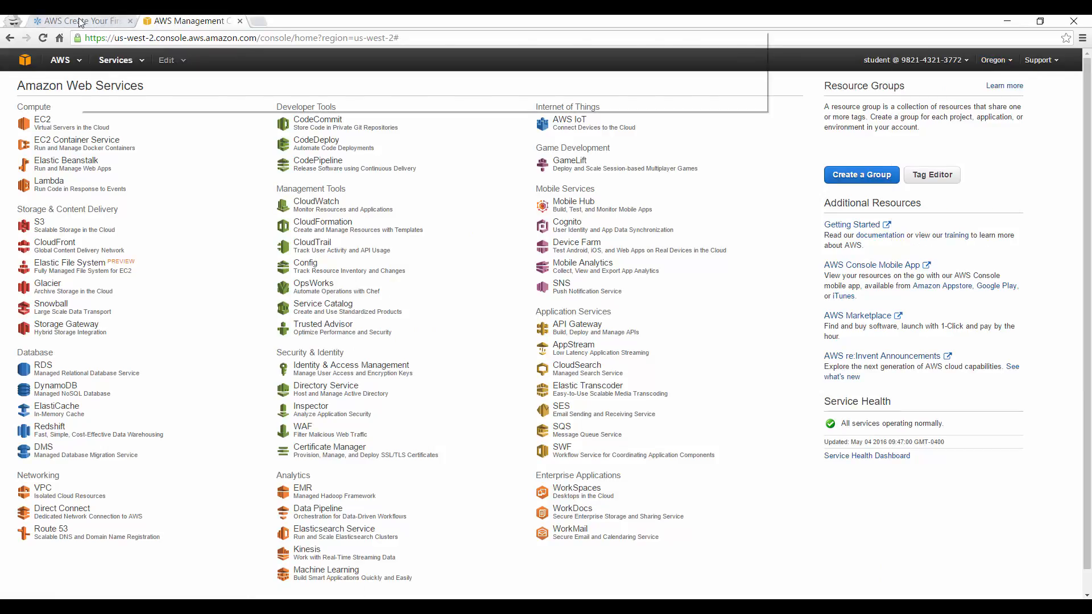
Read through the lab's Step 2 instructions for creating a Windows EC2 instance, down to the instance status section.
click(80, 23)
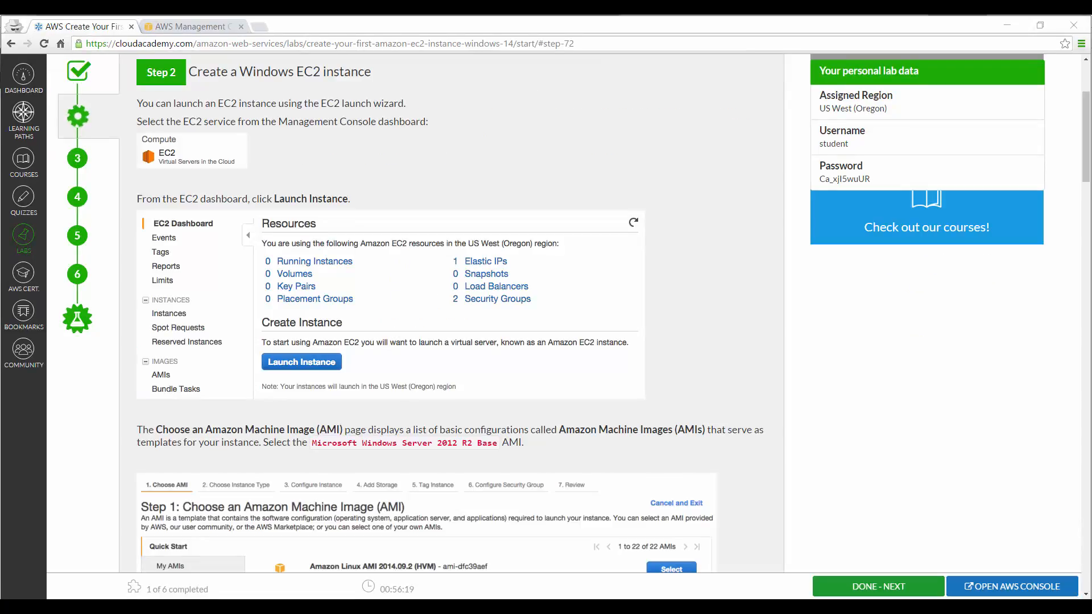
scroll(658, 312, down, 2)
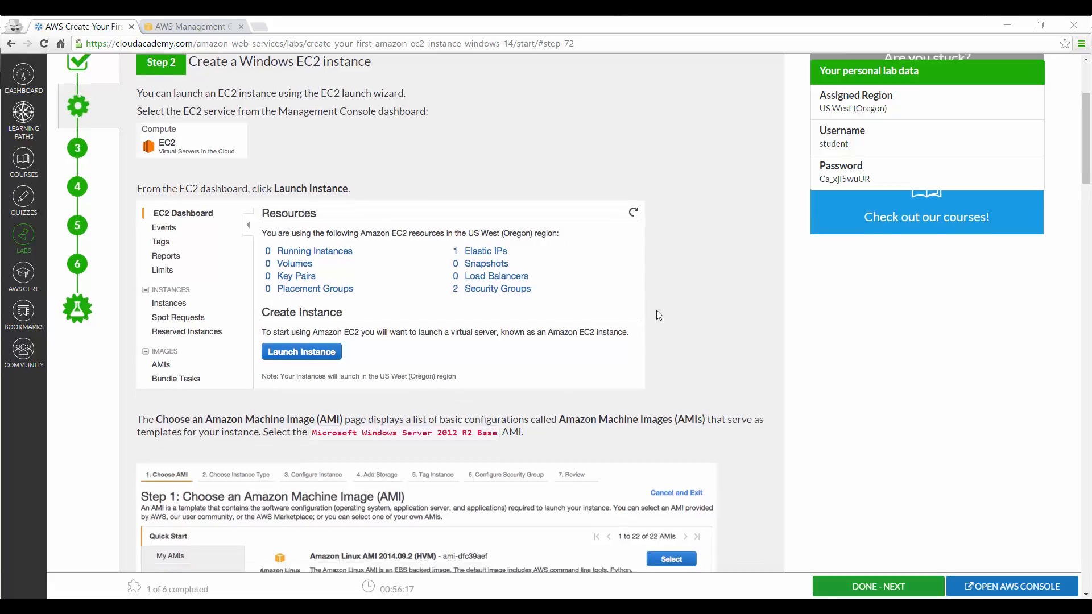
scroll(658, 312, down, 10)
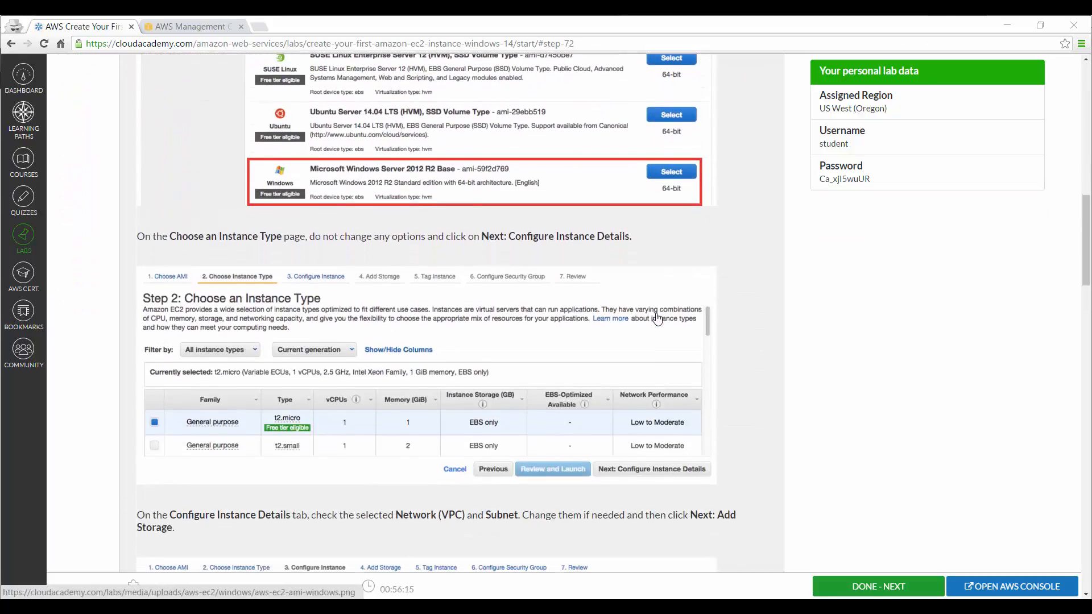
scroll(658, 320, down, 9)
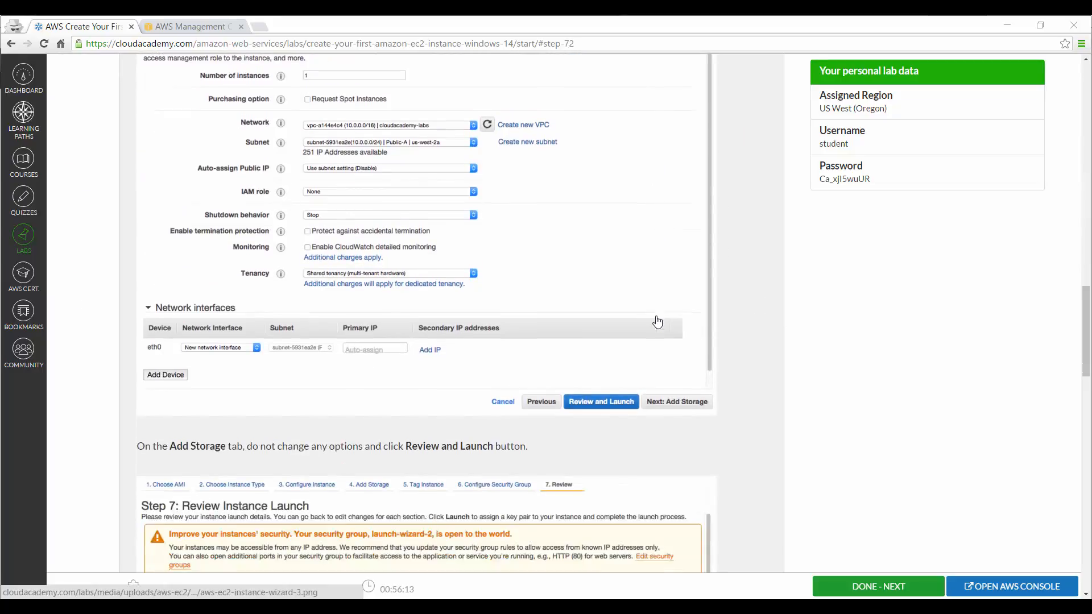
scroll(657, 317, down, 4)
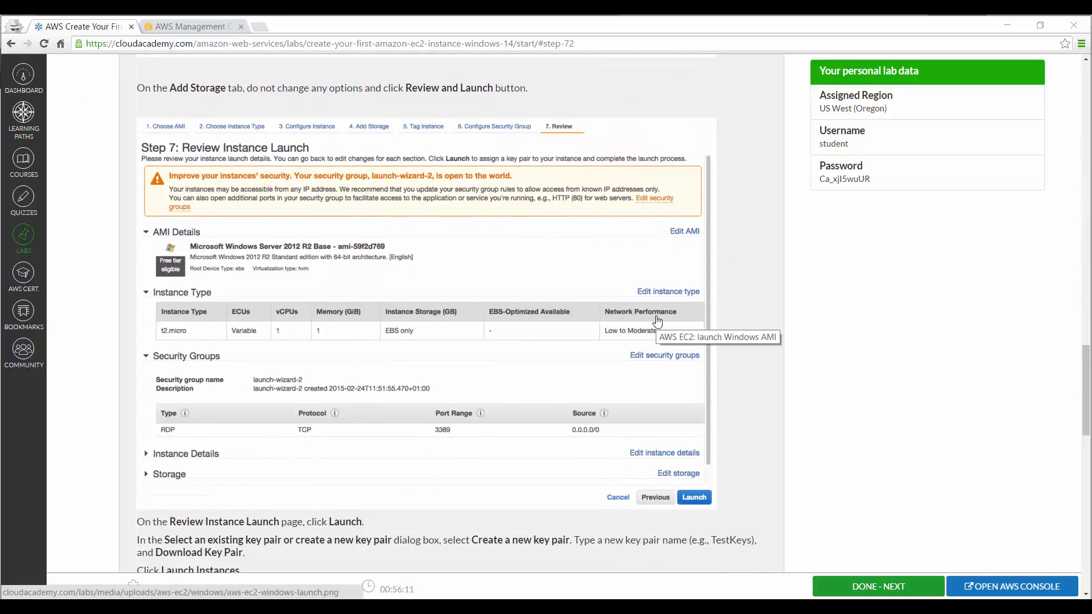
scroll(658, 322, down, 7)
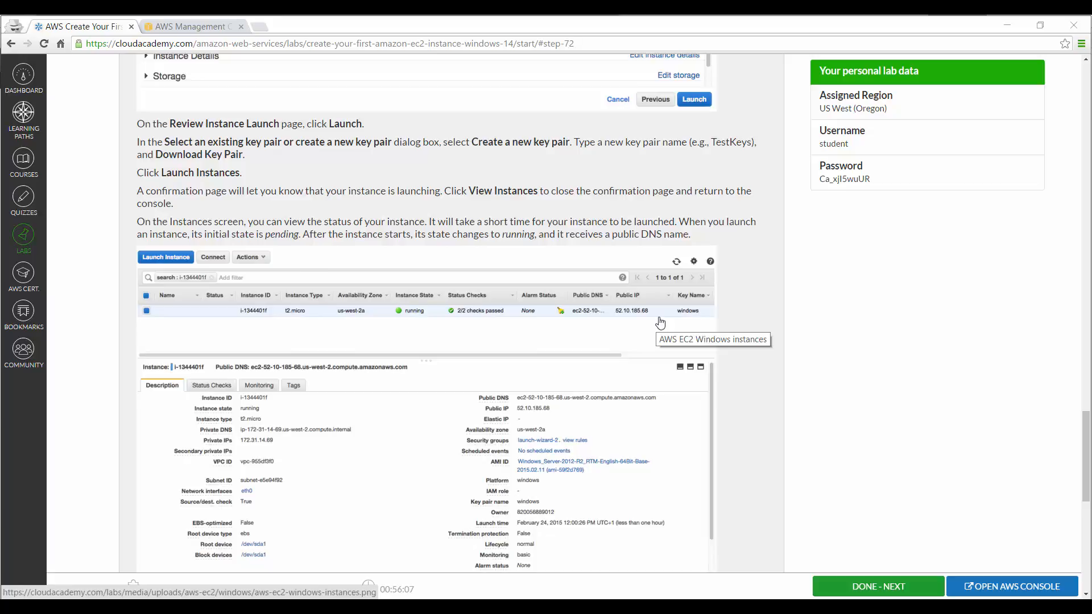
Open the EC2 service in the AWS console and start a new instance from the Microsoft Windows Server 2012 R2 Base AMI.
key(ctrl+Tab)
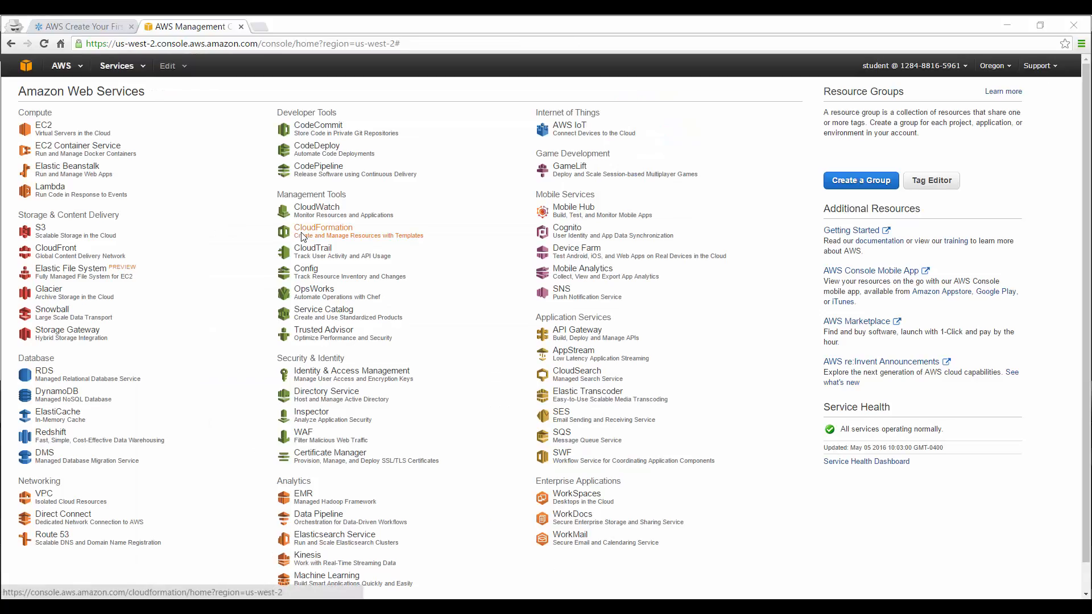
click(57, 135)
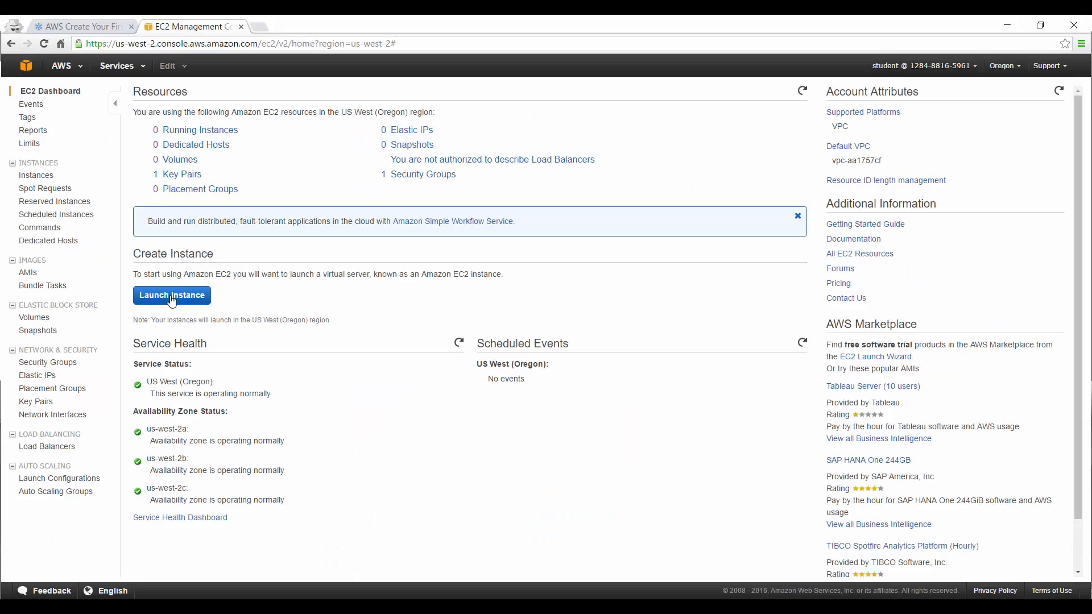
click(172, 296)
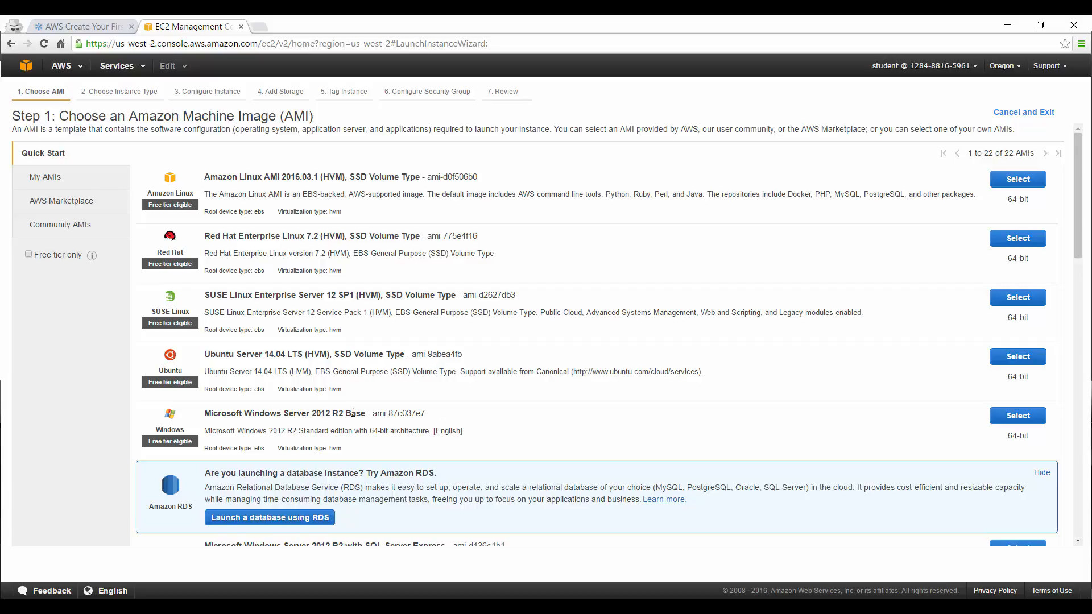
click(1018, 416)
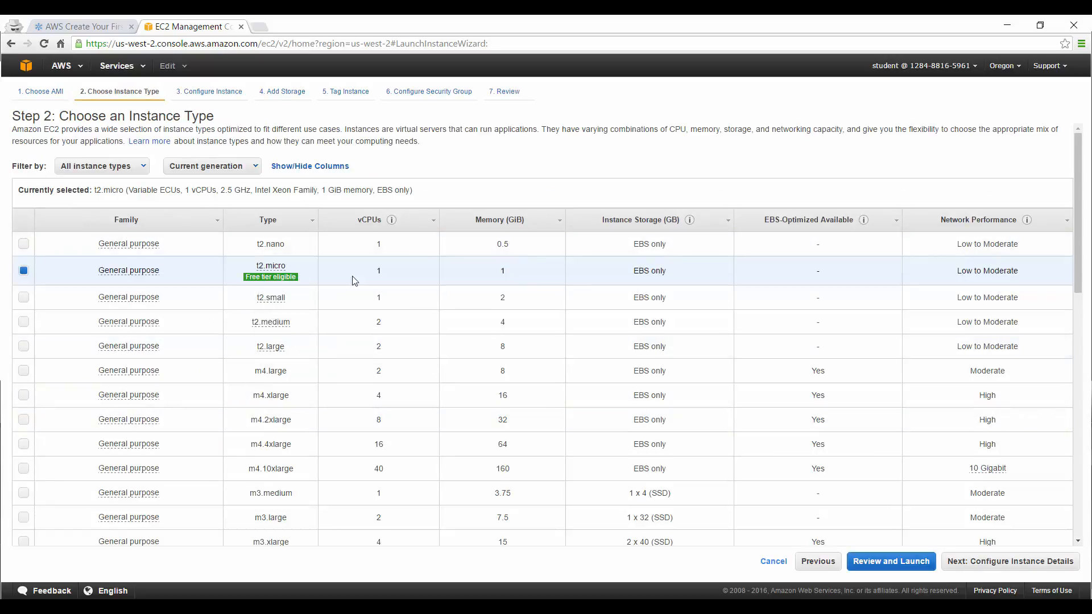
Keep the t2.micro instance type, default instance details and default storage, and proceed to the launch review.
click(989, 566)
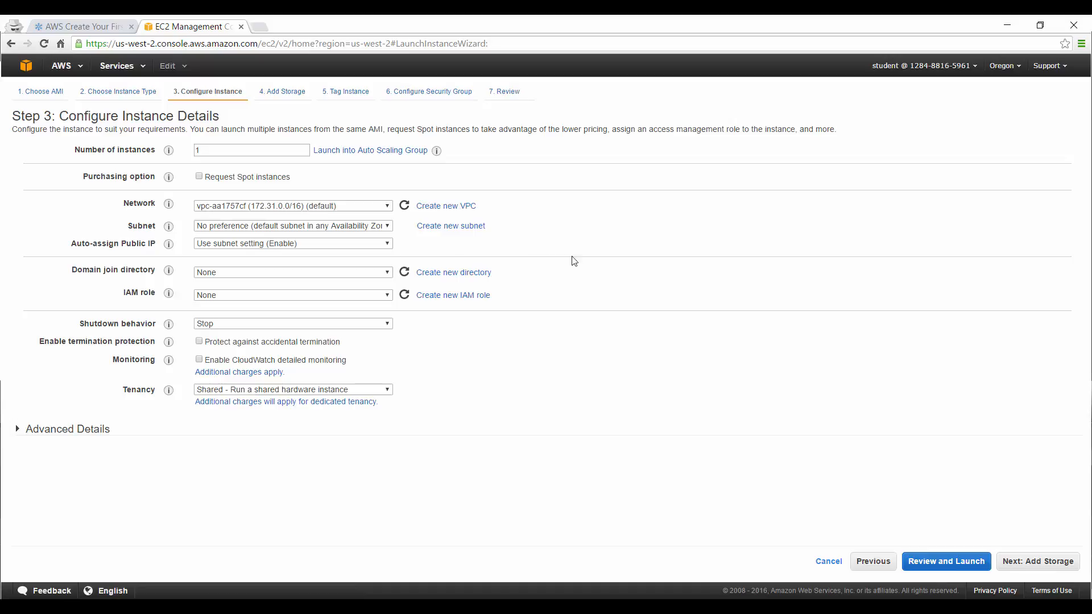
click(1016, 563)
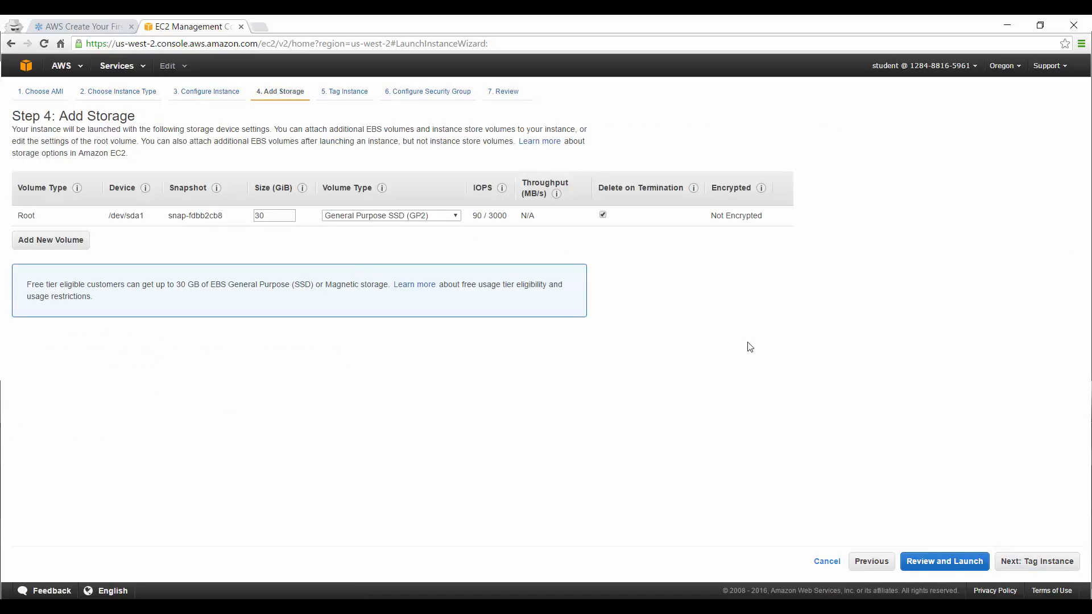
click(947, 568)
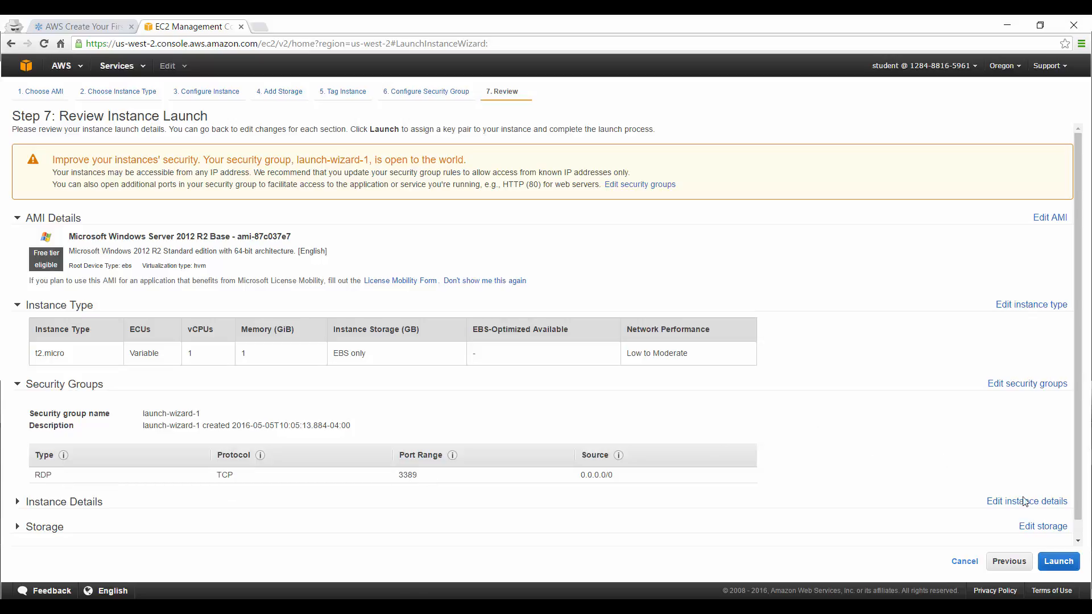
Create a new key pair named TestKeys for the launch and save its private key file as TestKeys (2).pem in Downloads.
click(1057, 562)
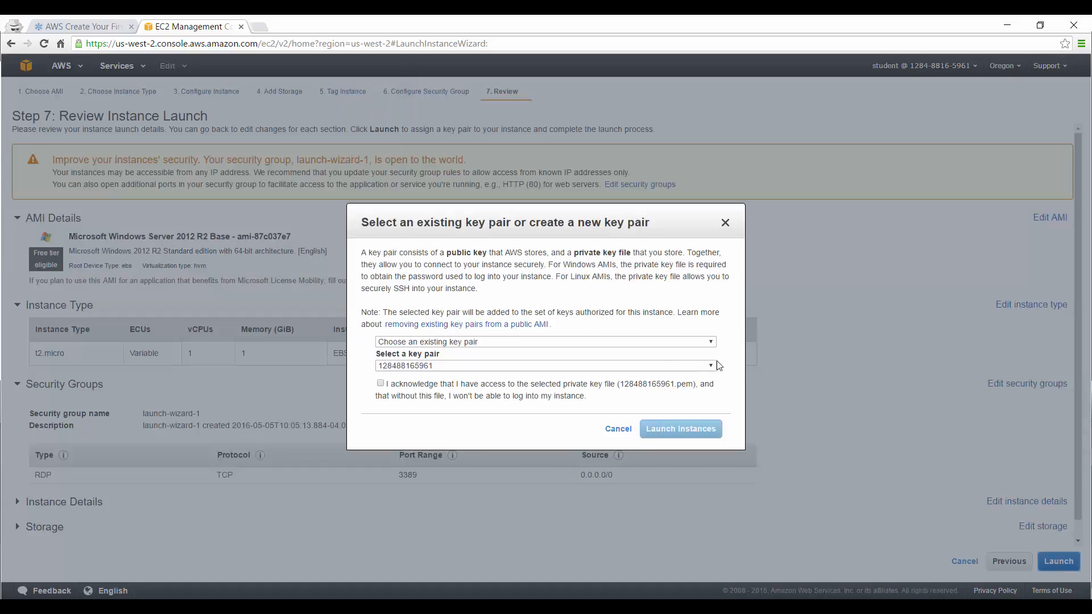
click(481, 342)
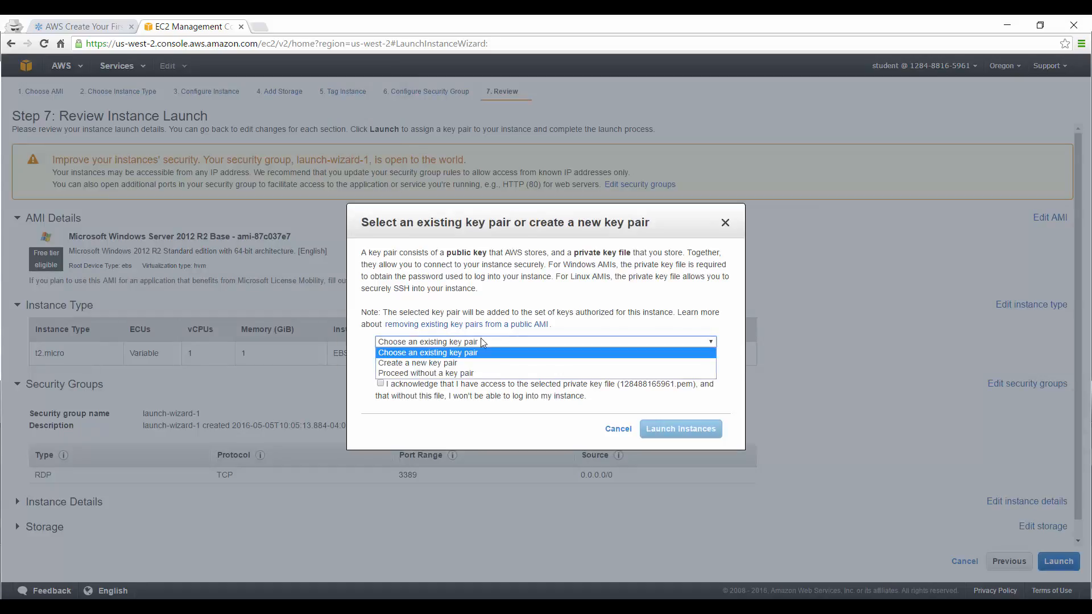
click(464, 363)
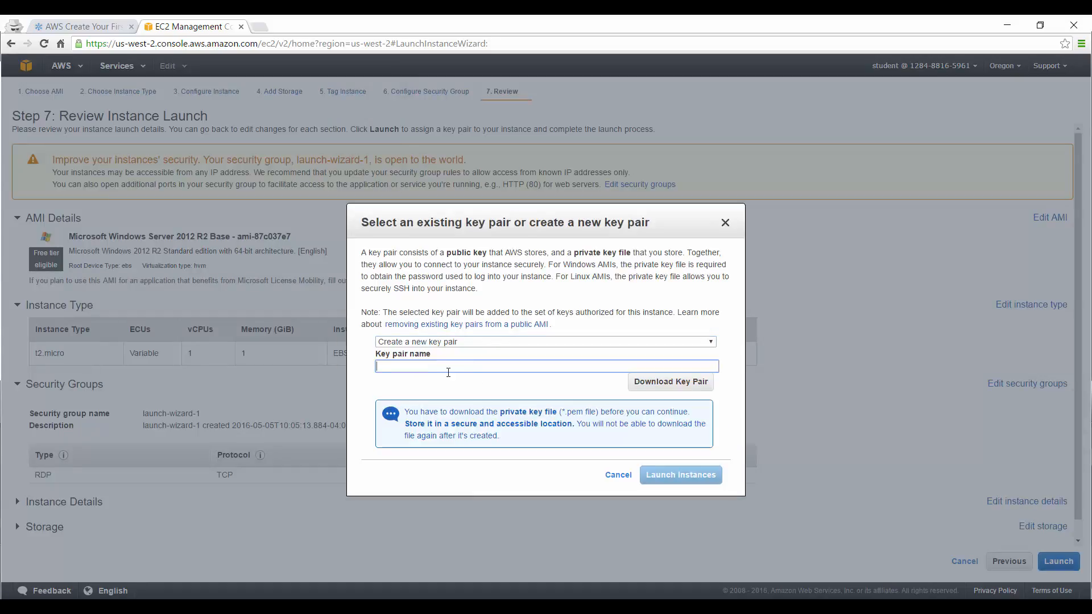
text(TestKeys)
click(662, 386)
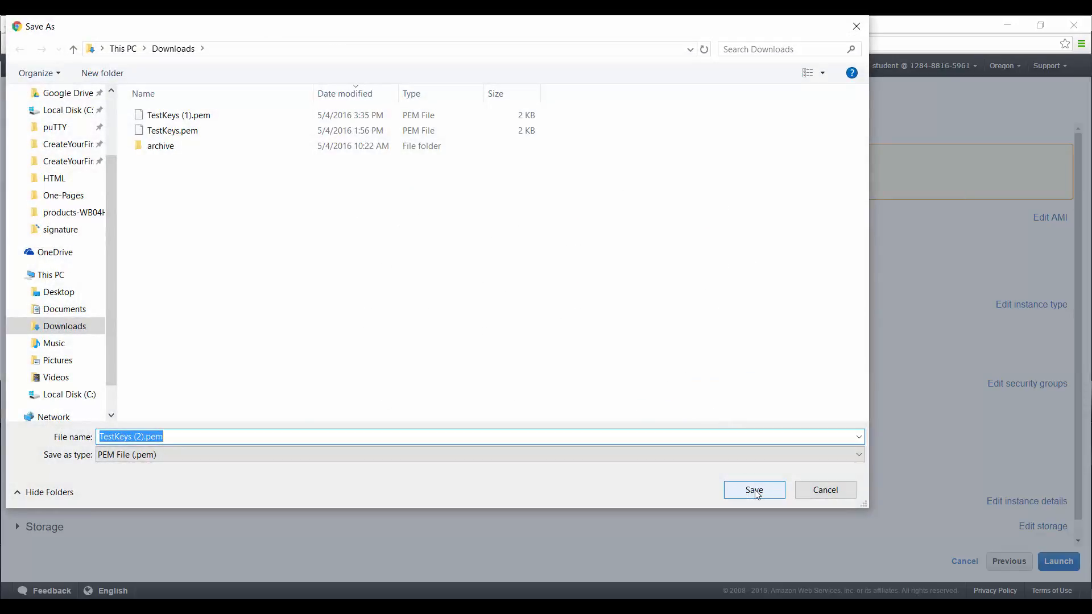
click(754, 490)
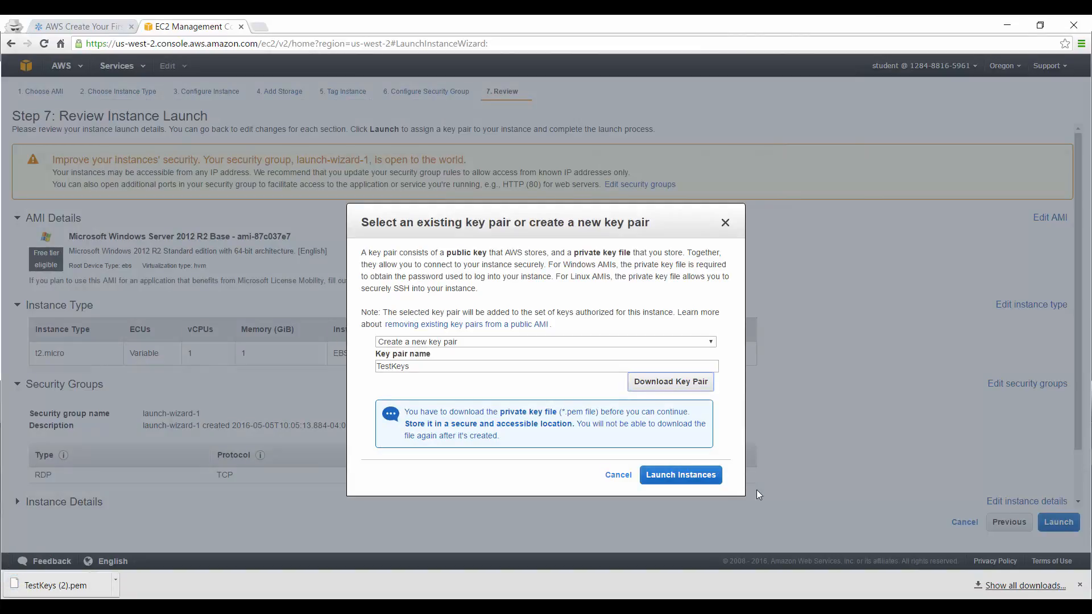
Launch the instance and show its details in the EC2 instances list, dismissing the ID format notification.
click(672, 476)
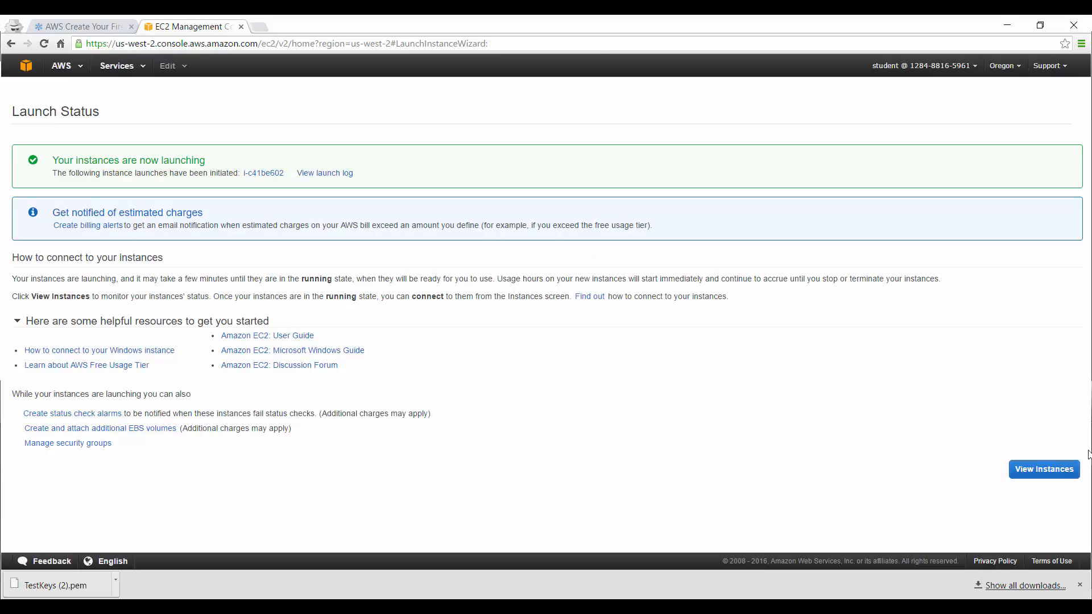
click(1048, 470)
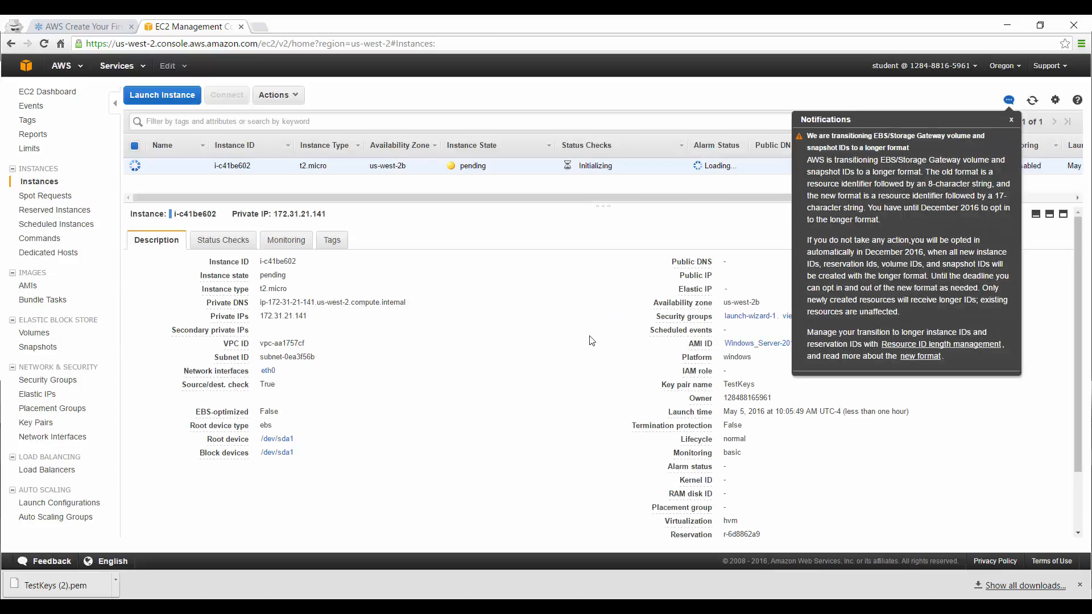
click(1011, 120)
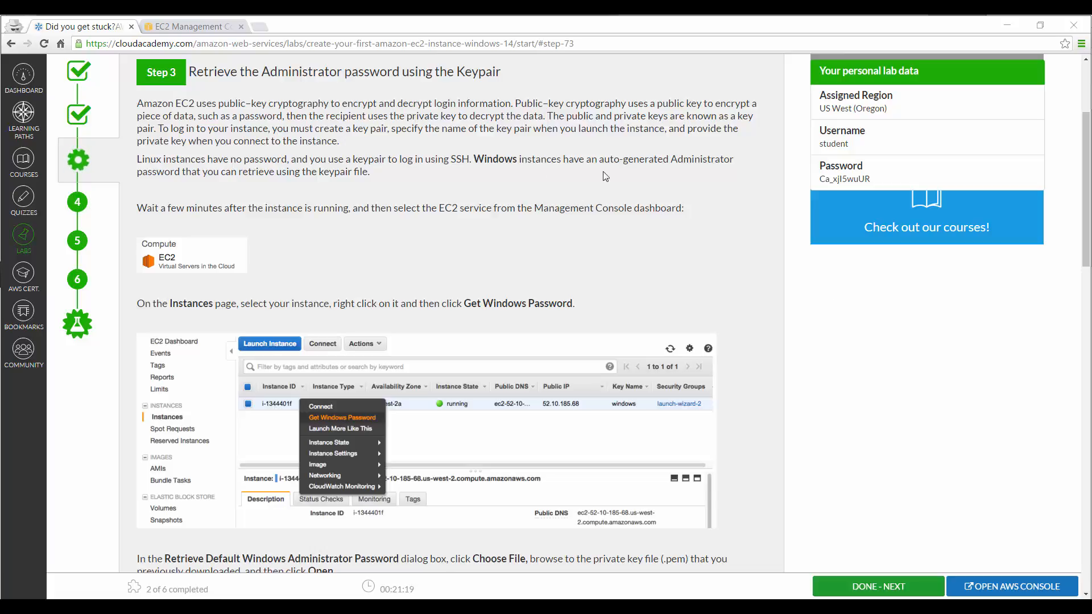
click(193, 27)
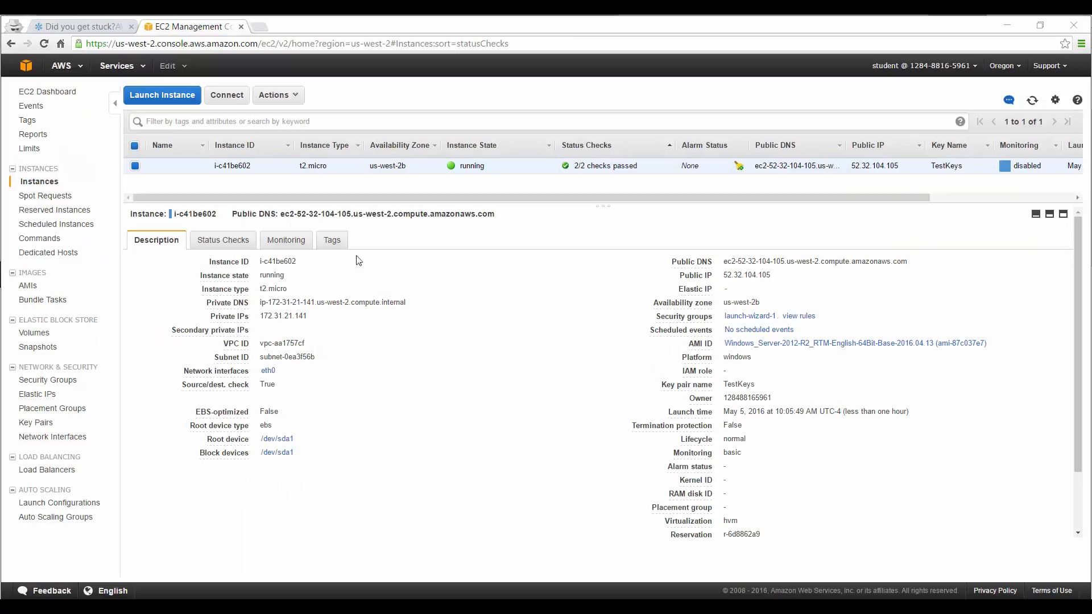
Decrypt the running instance's default Windows Administrator password using the TestKeys (2).pem key file from Downloads.
right_click(245, 167)
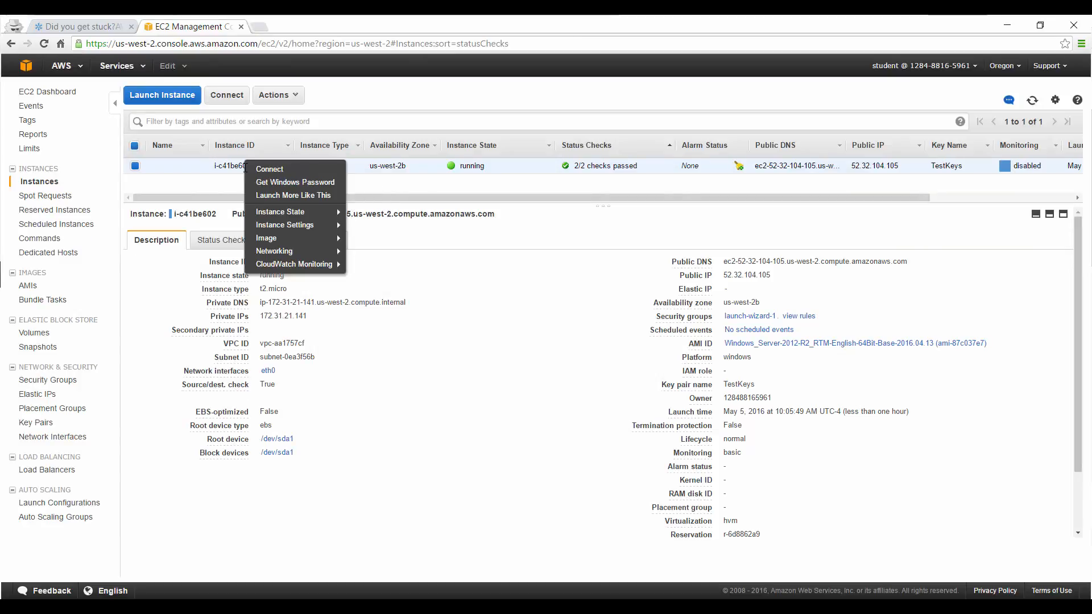
click(269, 184)
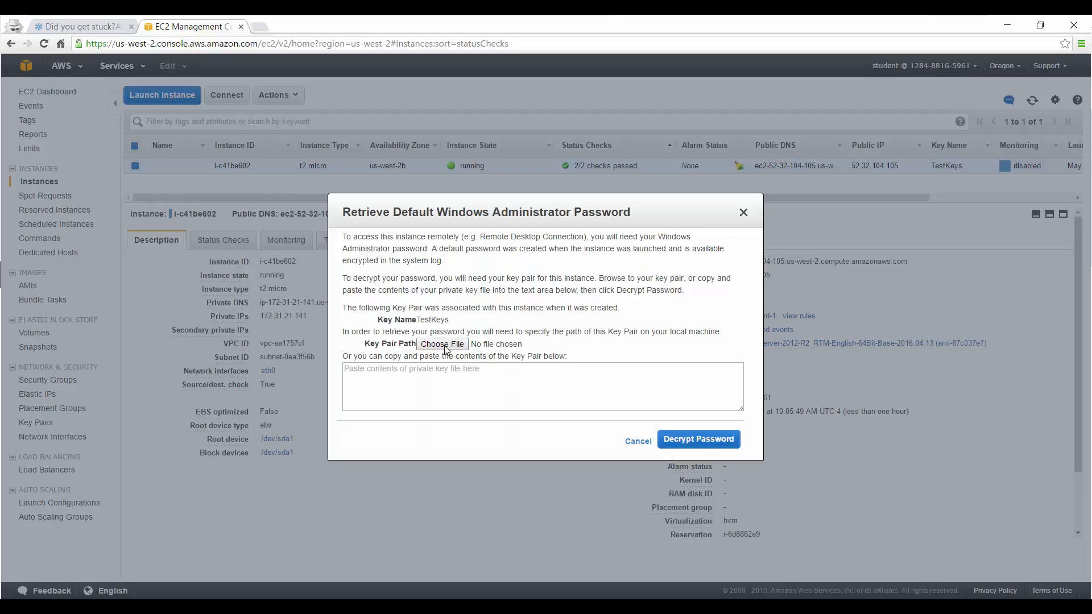
click(444, 345)
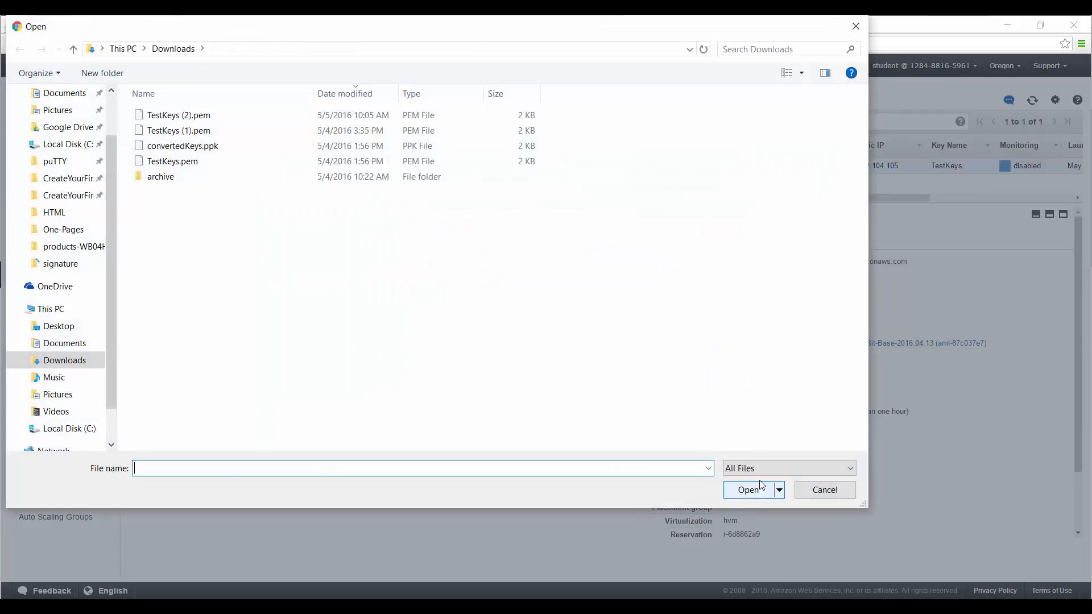
double_click(180, 116)
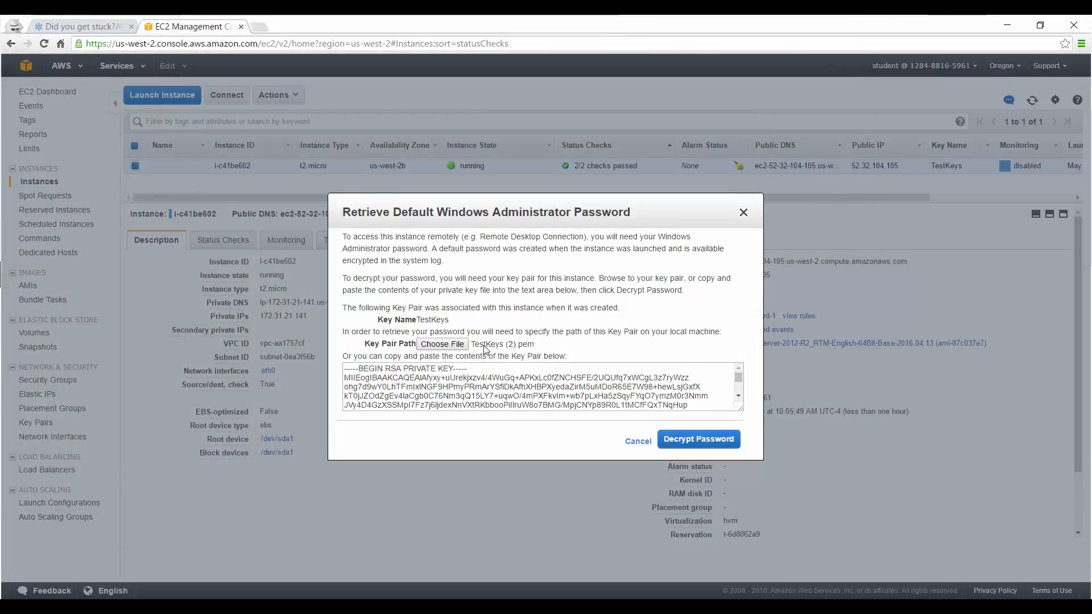
click(698, 445)
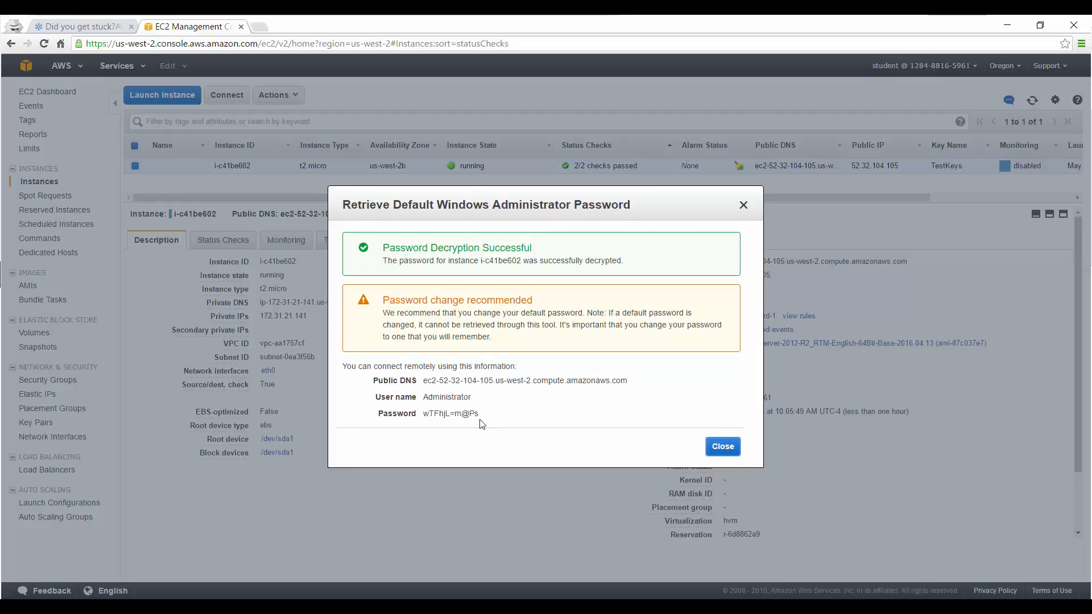
Copy the decrypted Administrator password and close the password retrieval dialog.
drag(482, 414, 430, 415)
right_click(430, 416)
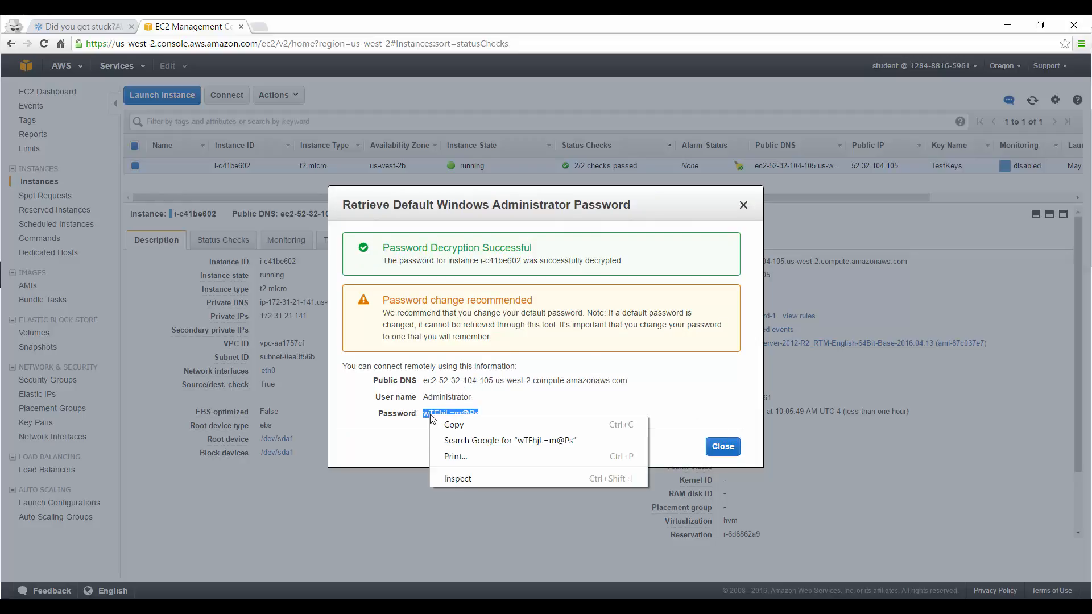
click(450, 425)
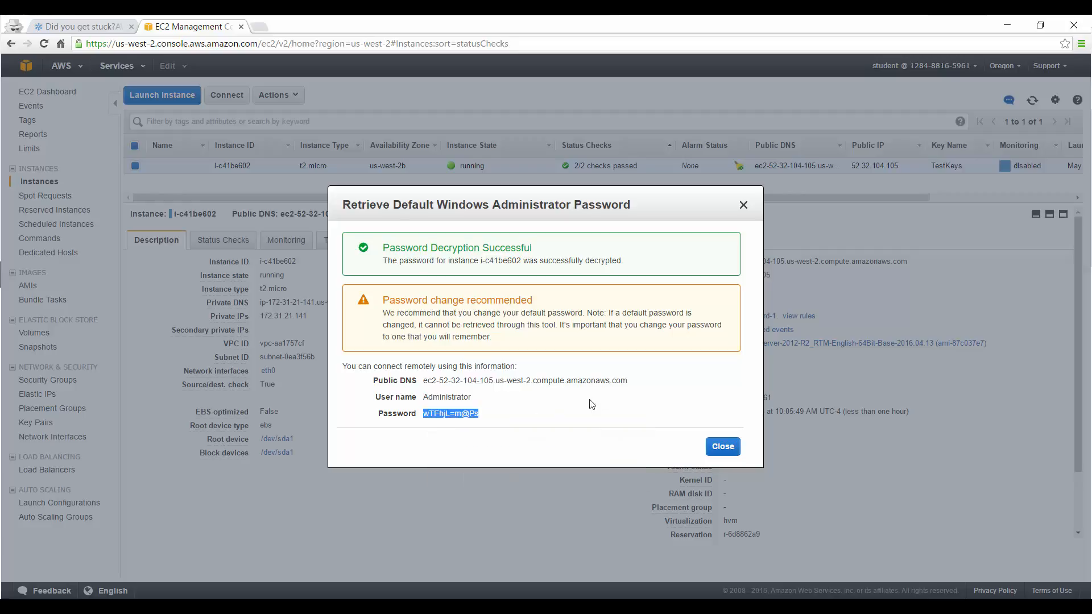
click(724, 448)
Review the lab's Step 4 instructions on connecting to a Windows instance with Remote Desktop.
key(ctrl+shift+Tab)
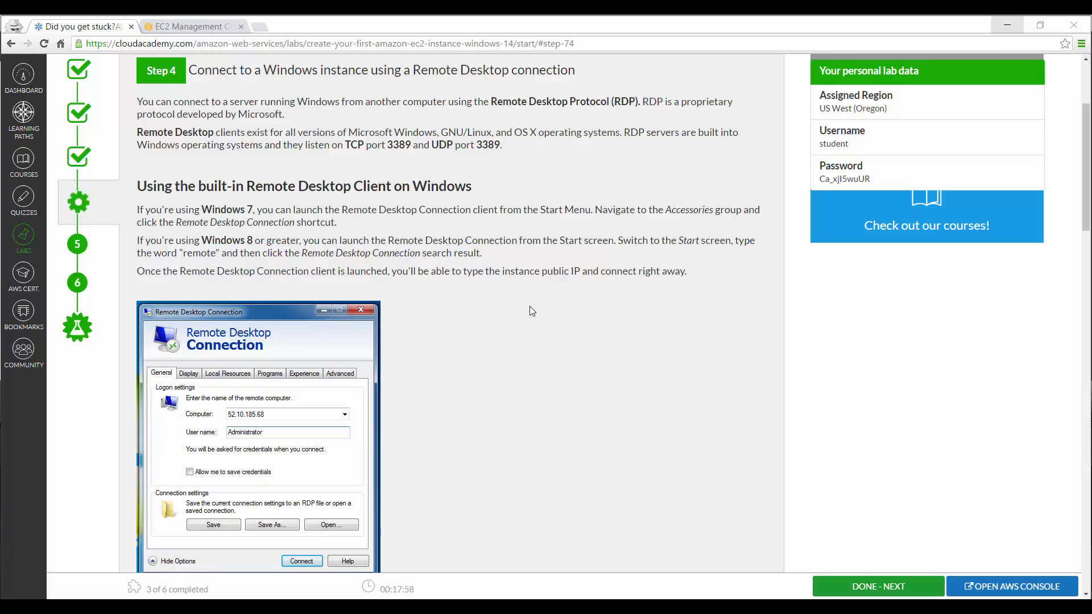
scroll(528, 308, down, 1)
scroll(528, 305, down, 4)
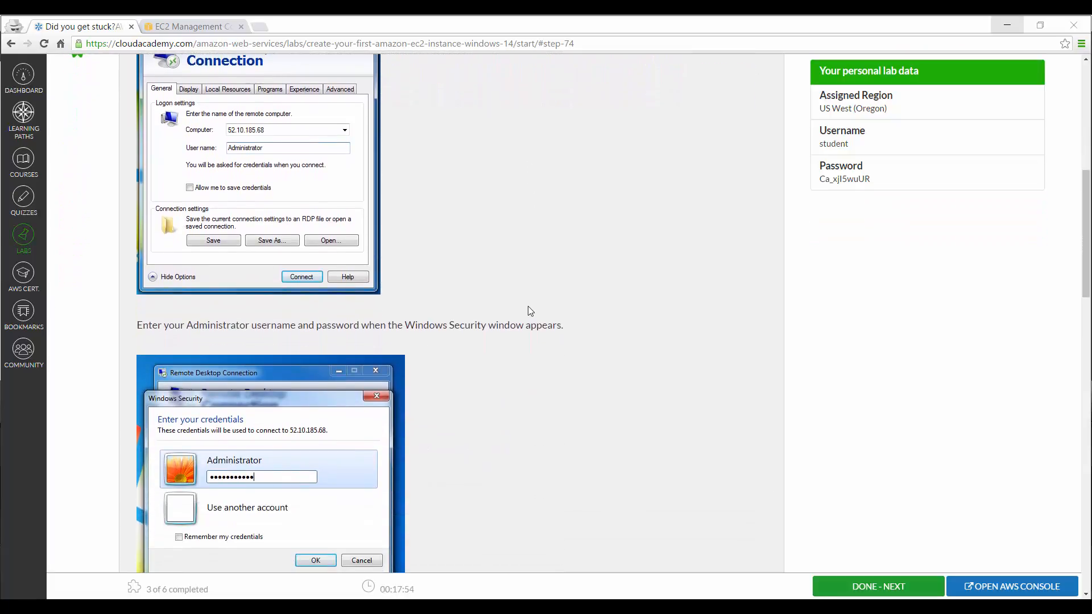
scroll(528, 308, down, 4)
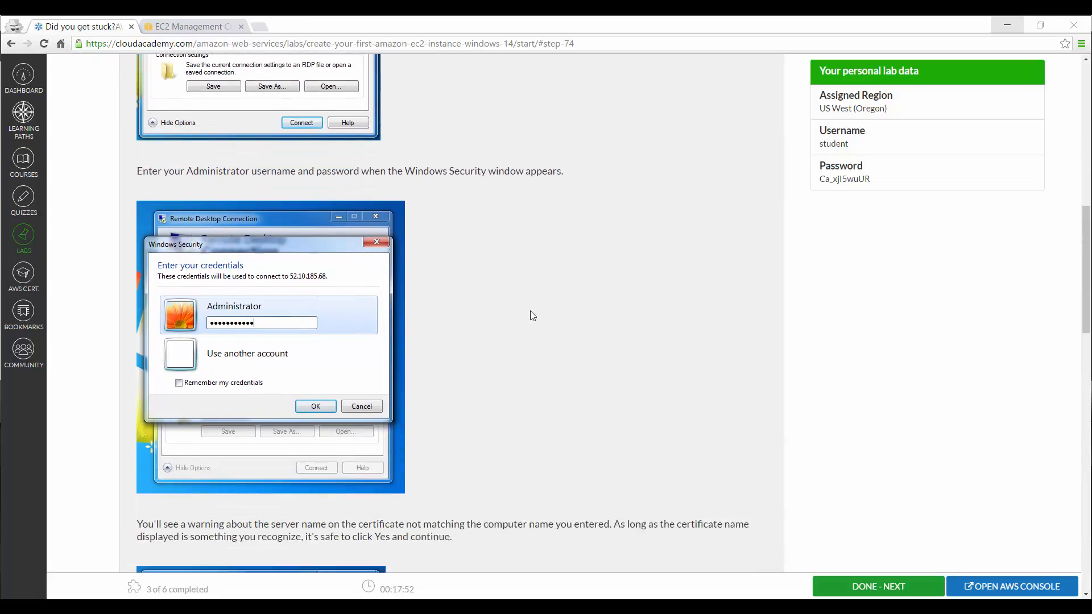
scroll(525, 330, down, 10)
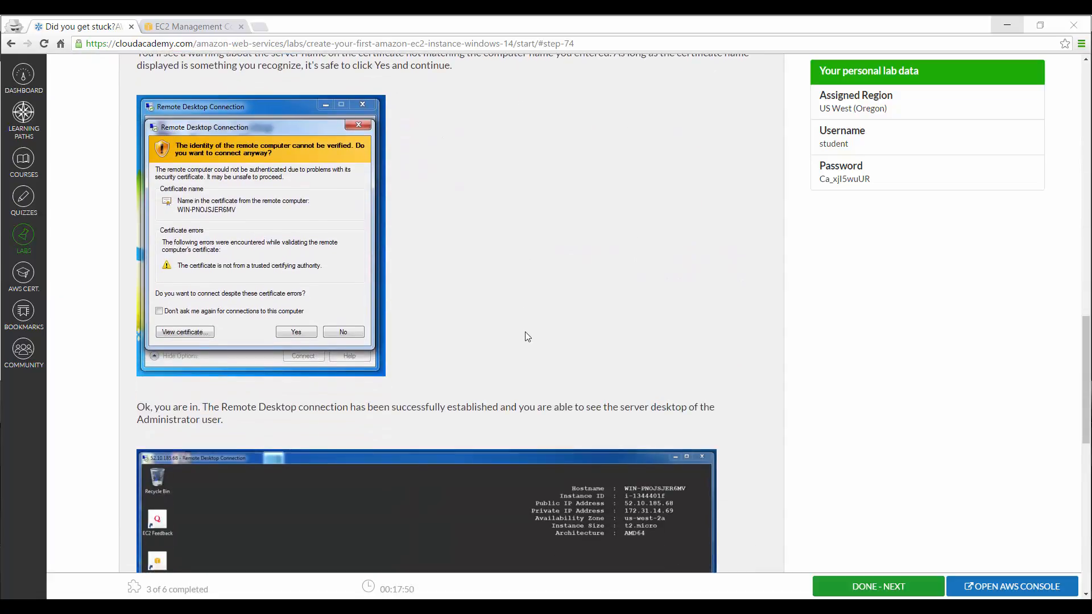
scroll(527, 338, down, 1)
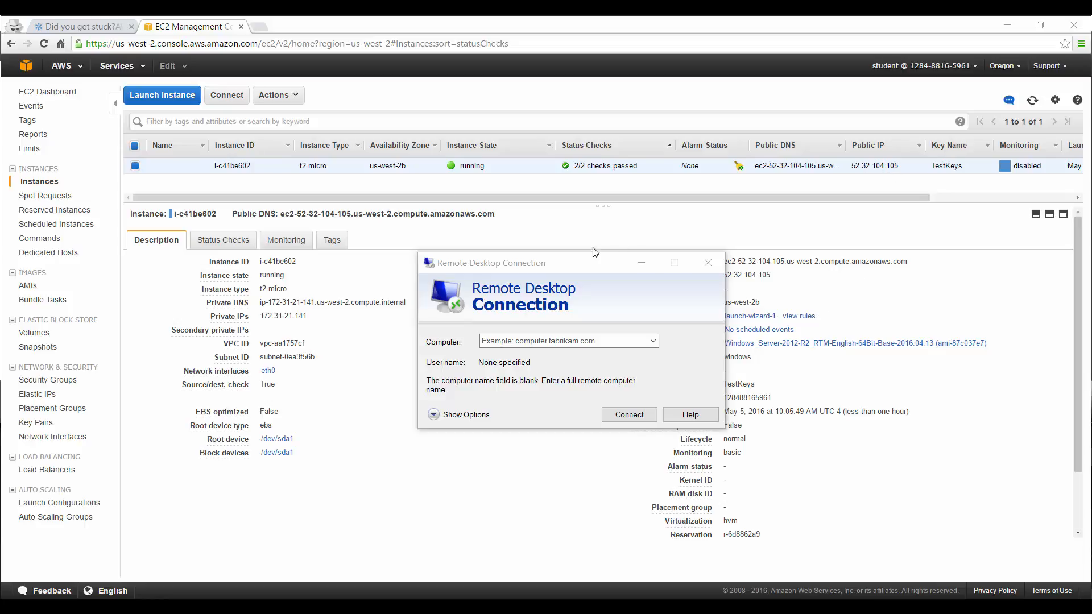
Start a connection to the instance's public IP 52.32.104.105 in Remote Desktop Connection.
click(549, 271)
click(530, 340)
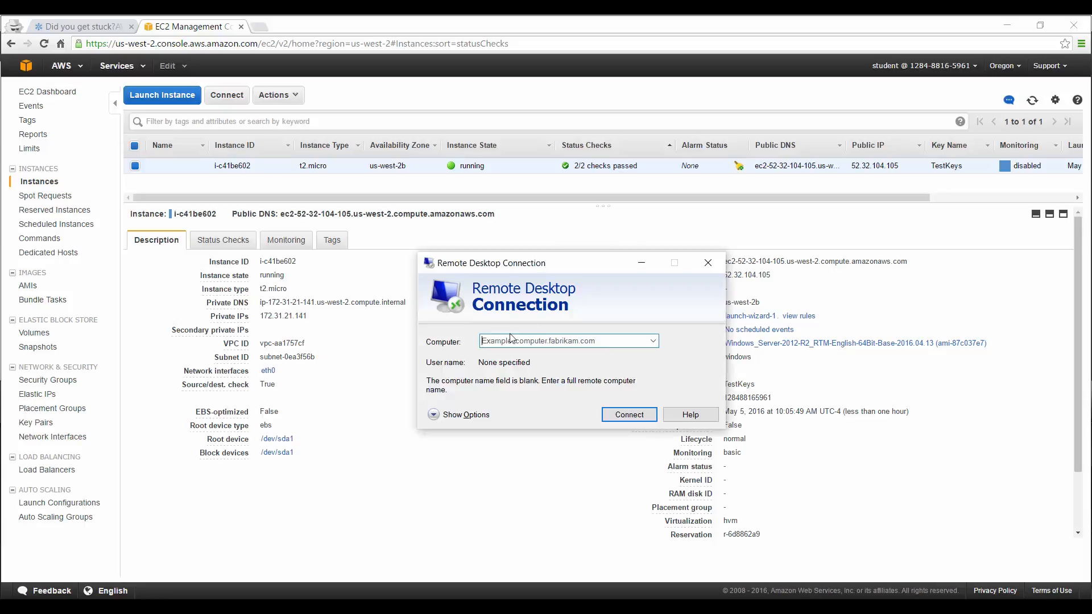
text(52.32)
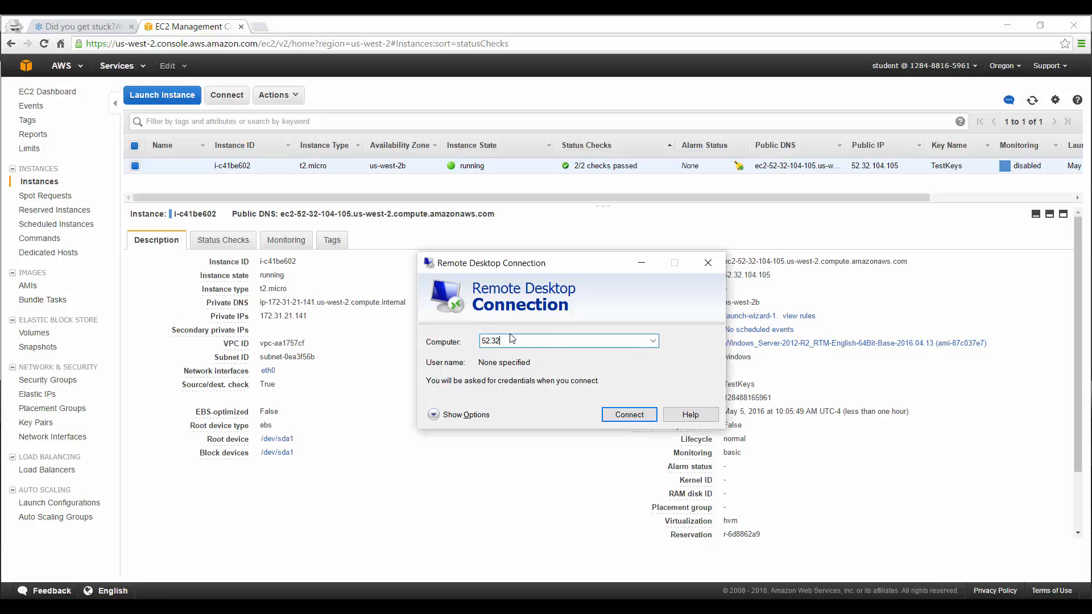
text(.104.105)
click(621, 416)
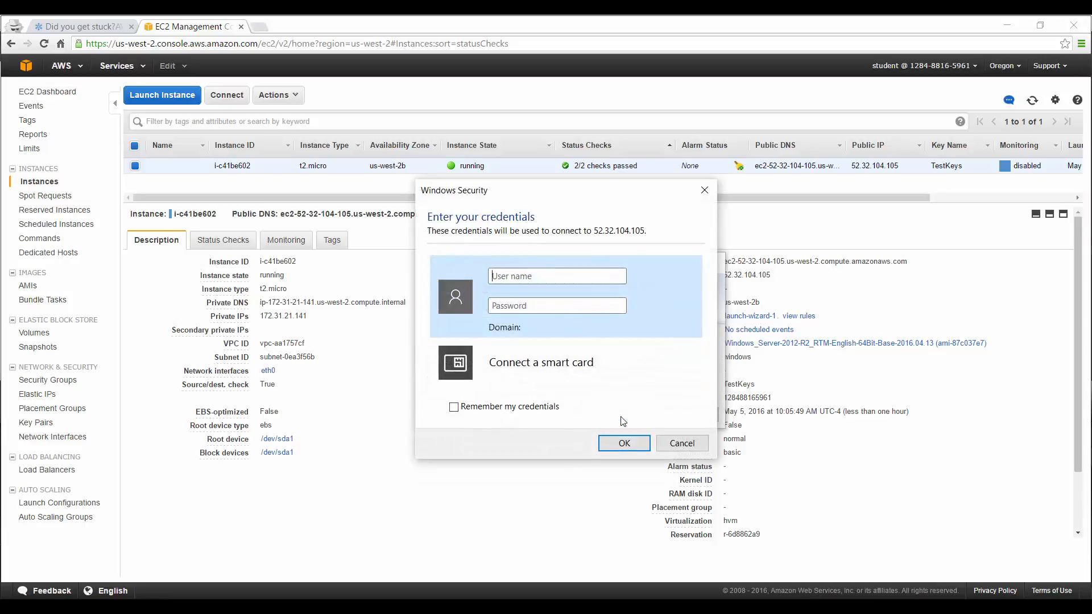
Sign in as Administrator with the copied password, accept the unverified certificate, and maximize the remote desktop session.
text(Administrator)
key(ctrl+v)
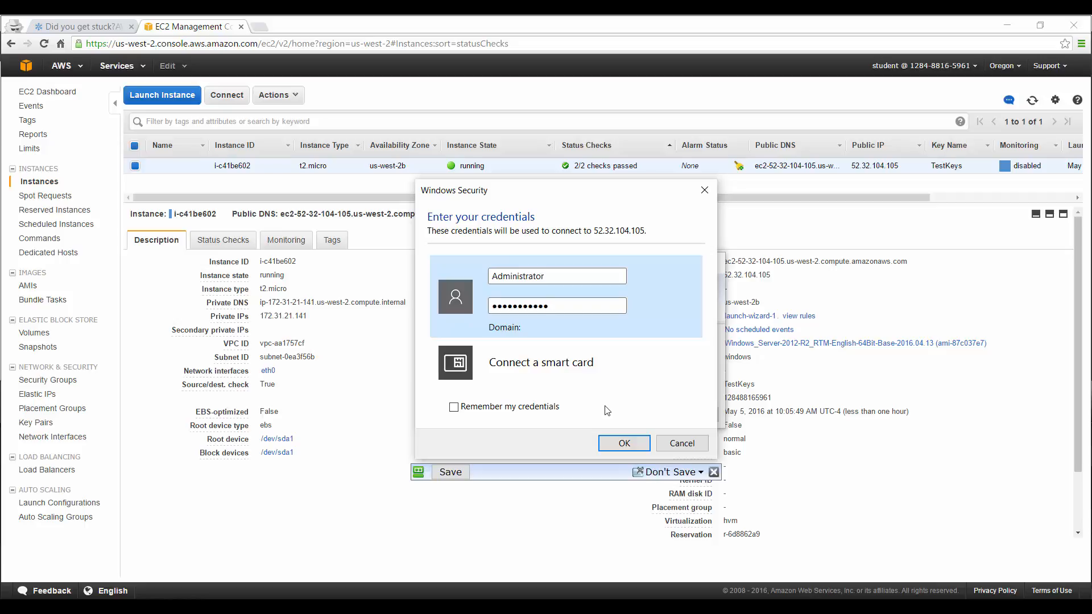
click(626, 445)
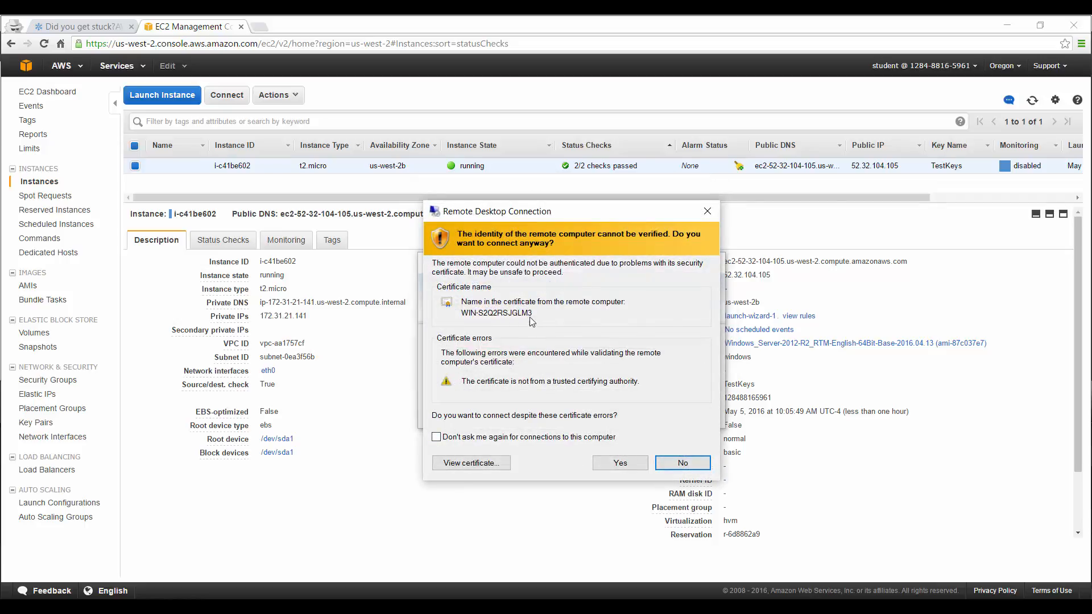
click(613, 464)
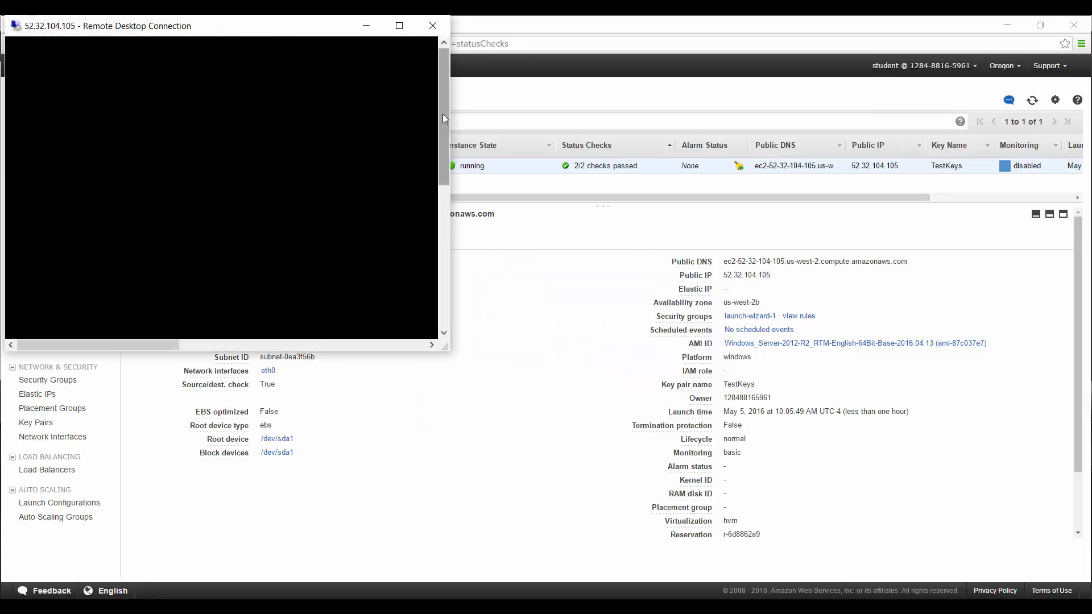
click(399, 25)
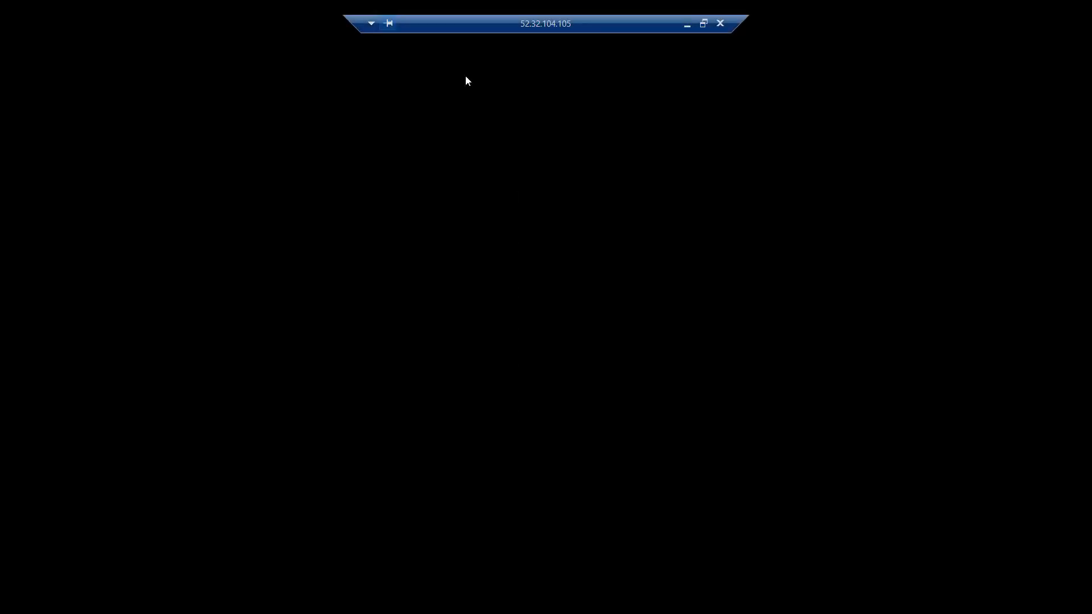
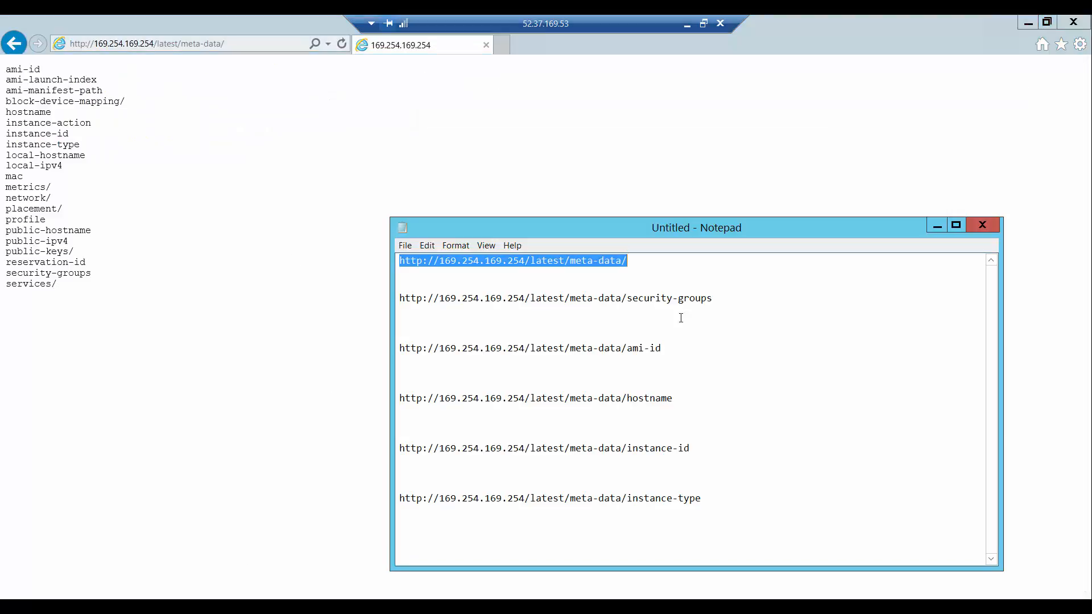
Open the security-groups and ami-id metadata URLs from the Notepad list in the remote browser, one after the other.
drag(715, 298, 382, 300)
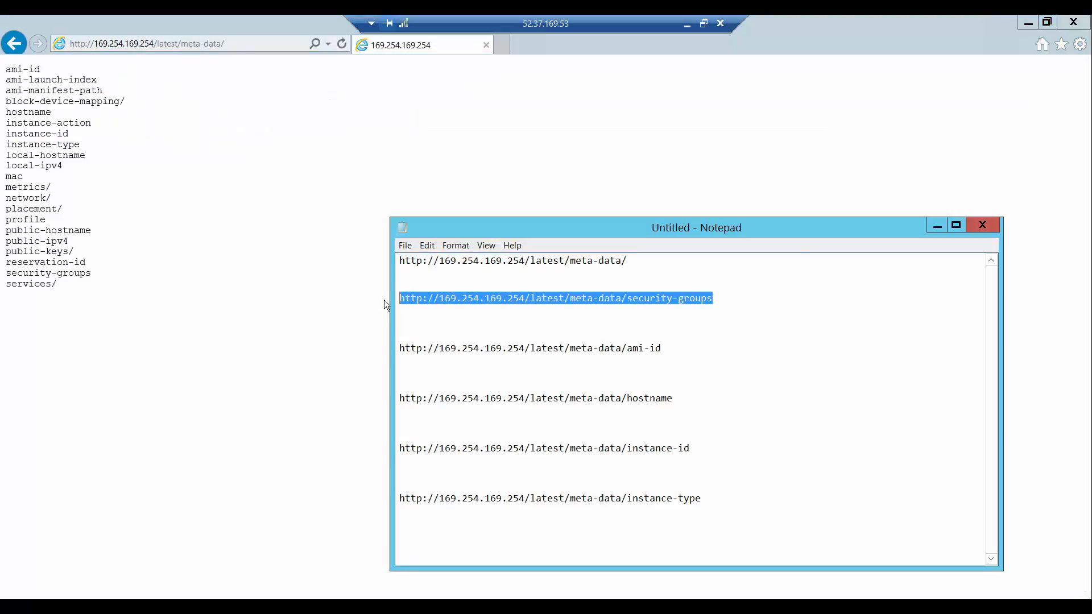
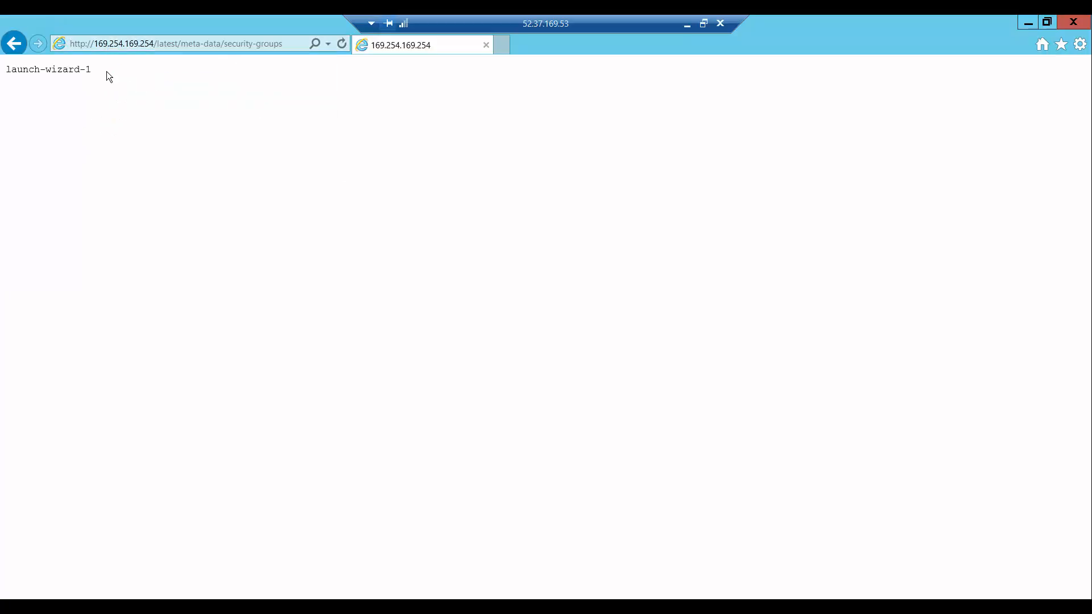
key(alt+Tab)
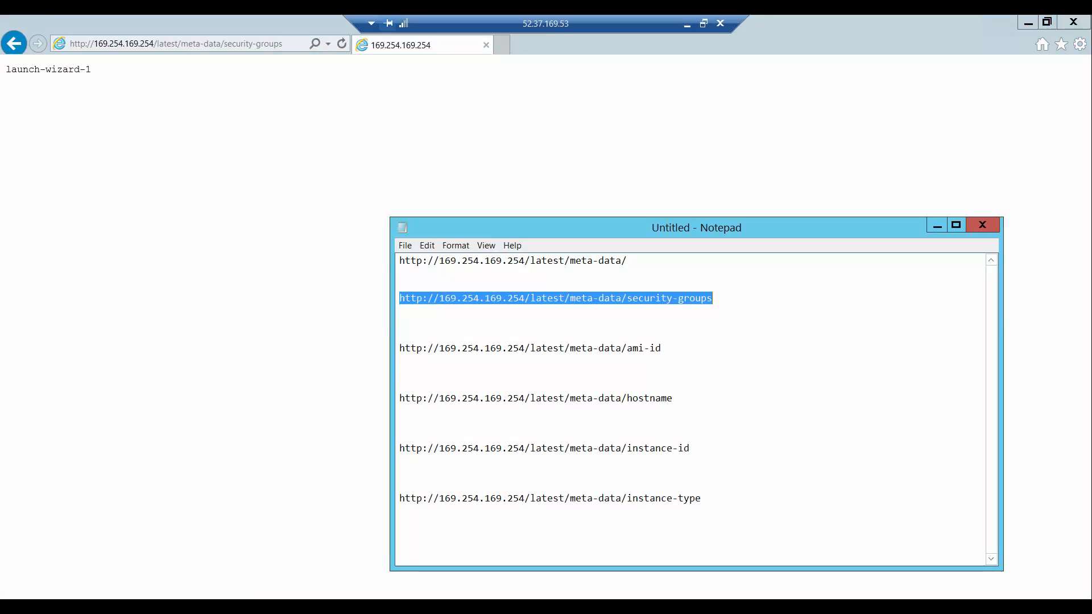
drag(663, 349, 400, 348)
key(ctrl+c)
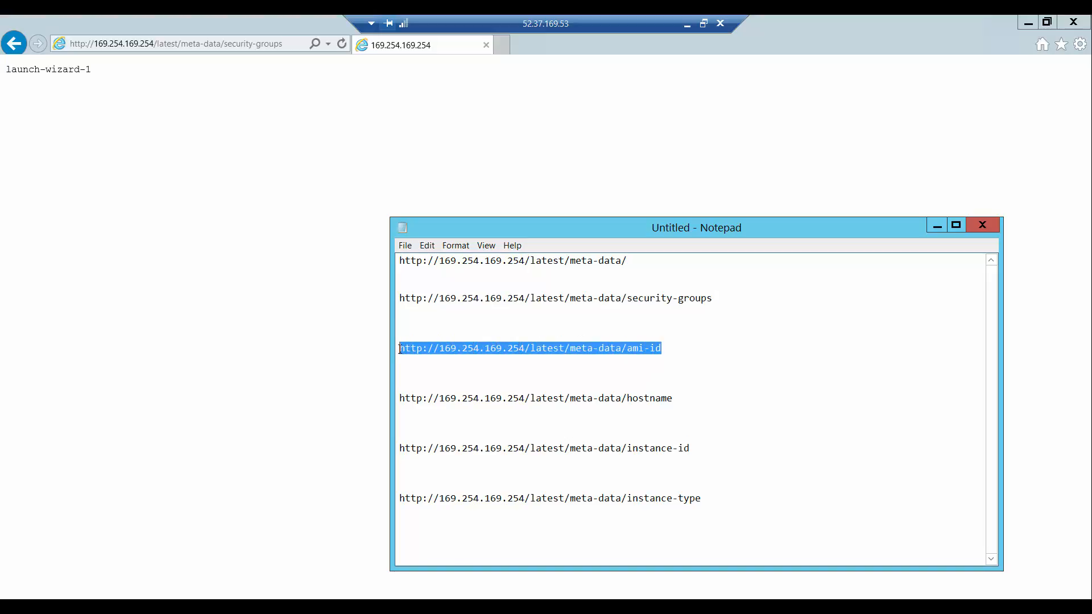
click(153, 43)
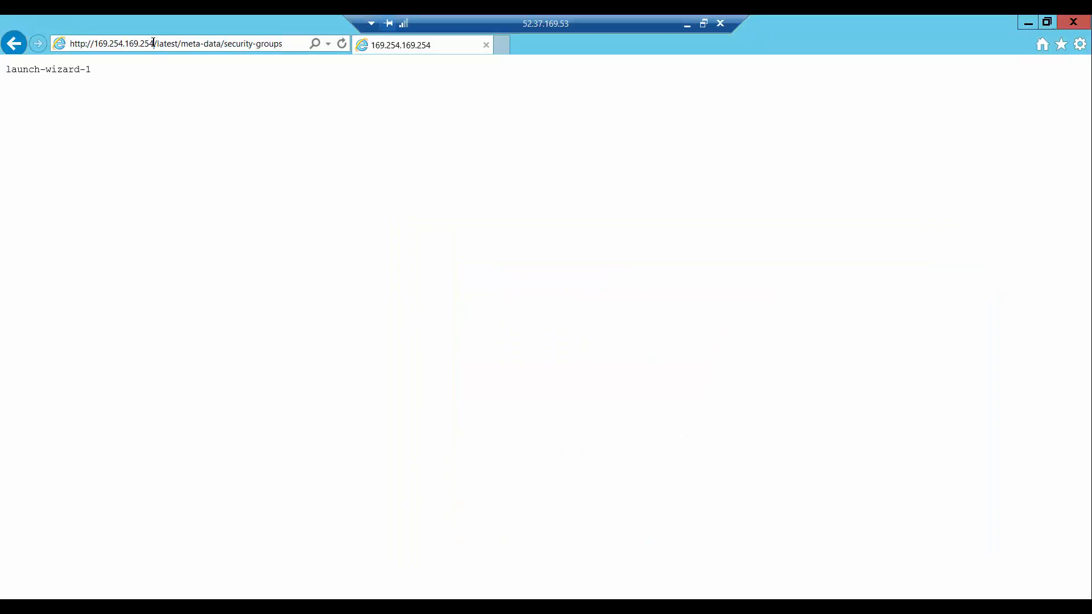
triple_click(184, 43)
key(ctrl+v)
key(Return)
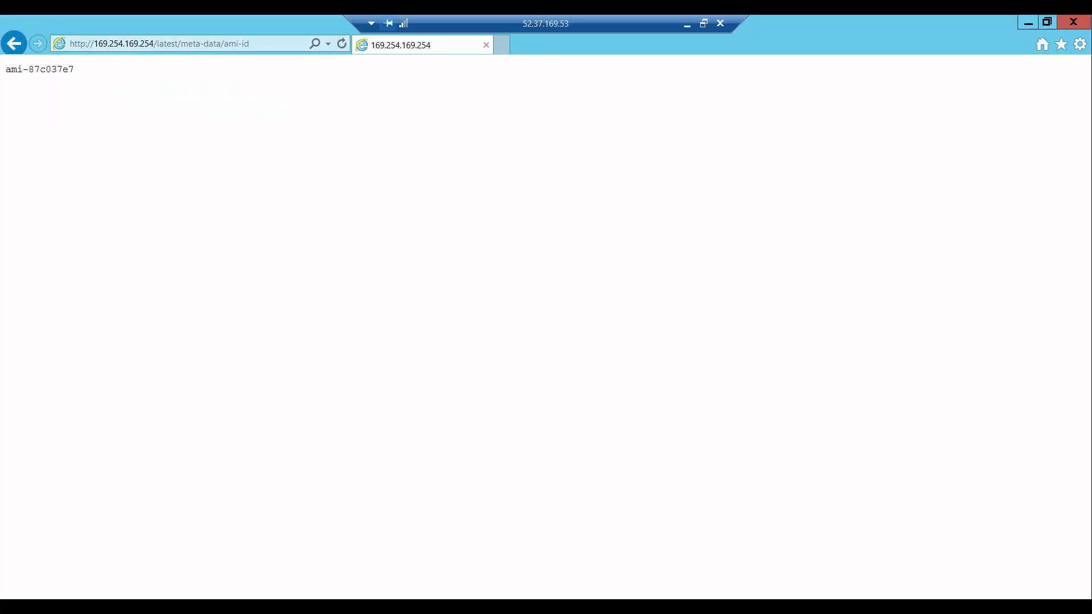
Select the meta-data/hostname URL in Notepad and select the browser's current address for replacement.
click(224, 607)
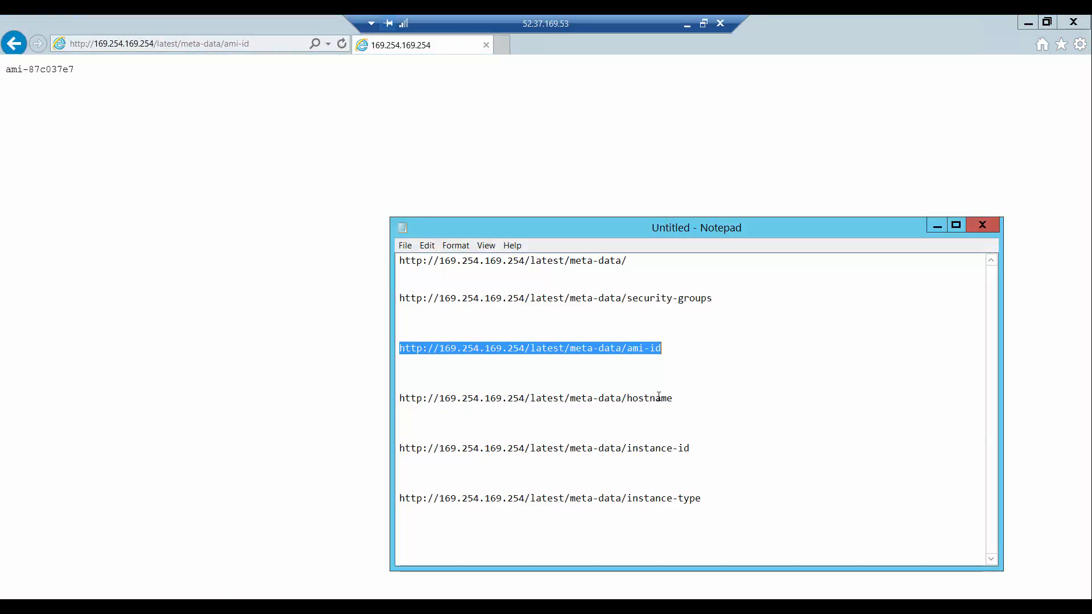
drag(673, 397, 394, 394)
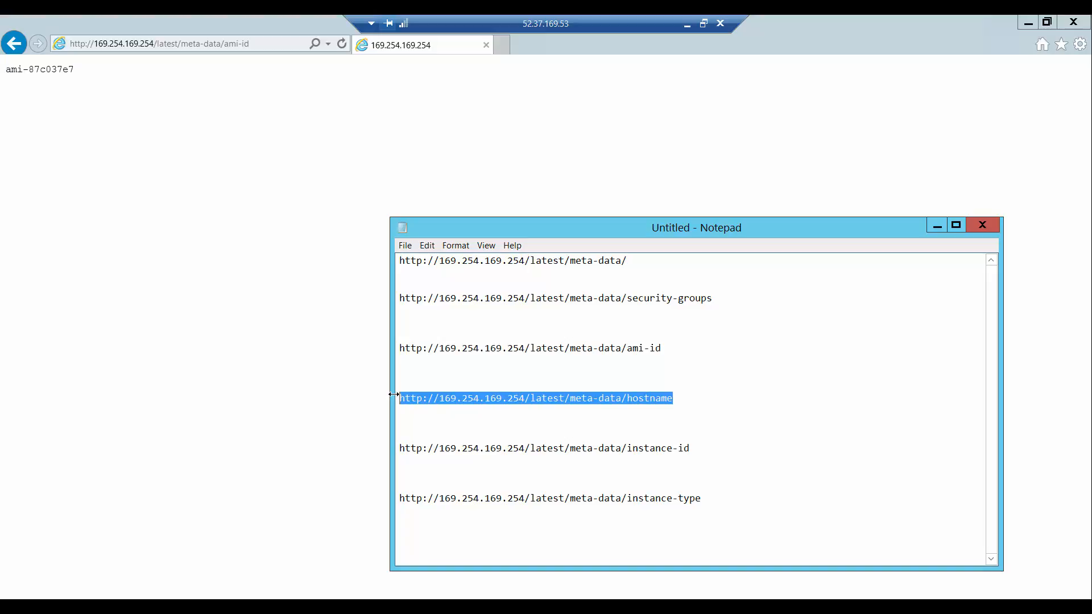
click(203, 41)
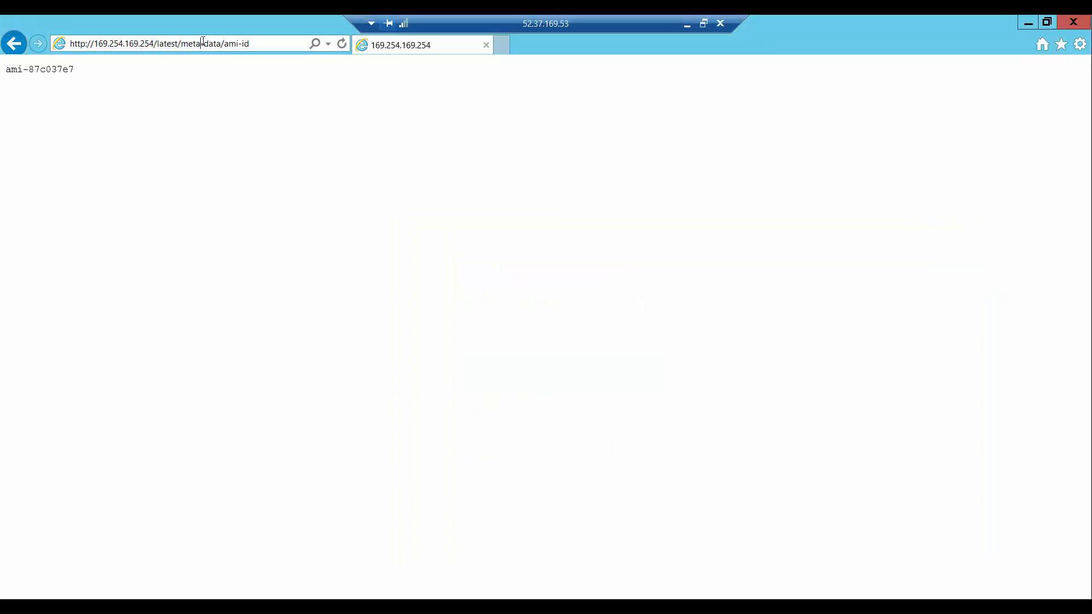
double_click(203, 42)
drag(258, 43, 74, 43)
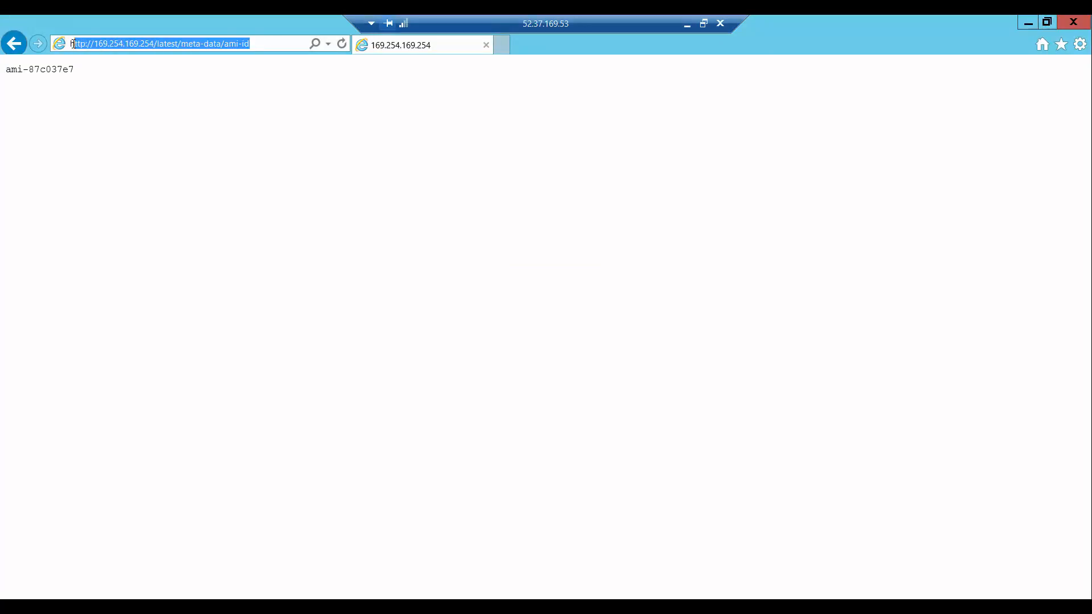
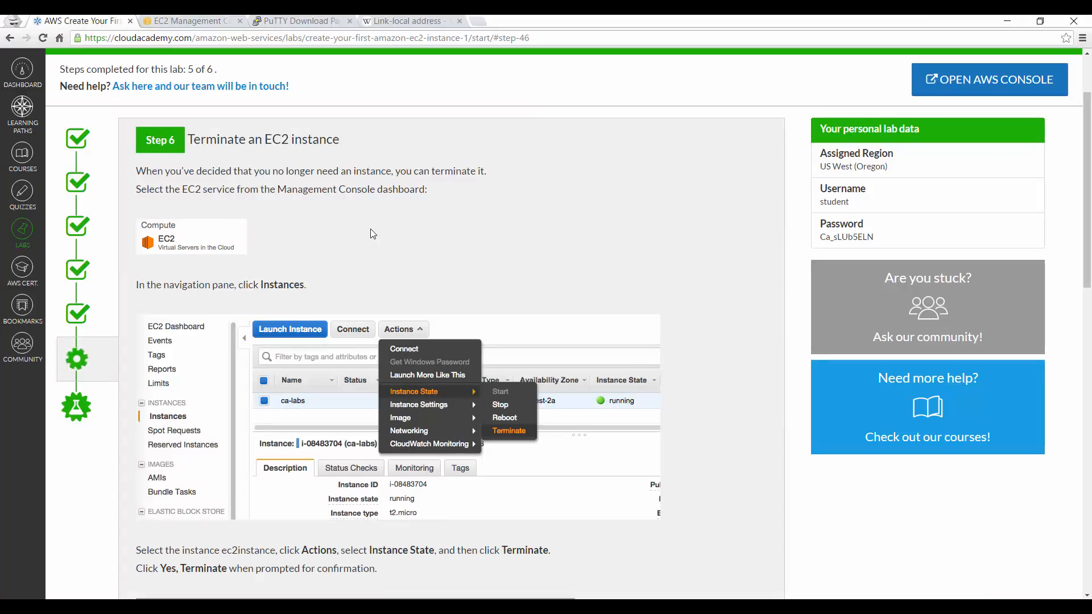
Terminate the t2.micro instance i-da363d02 in the EC2 console and widen the Instance State column.
click(191, 21)
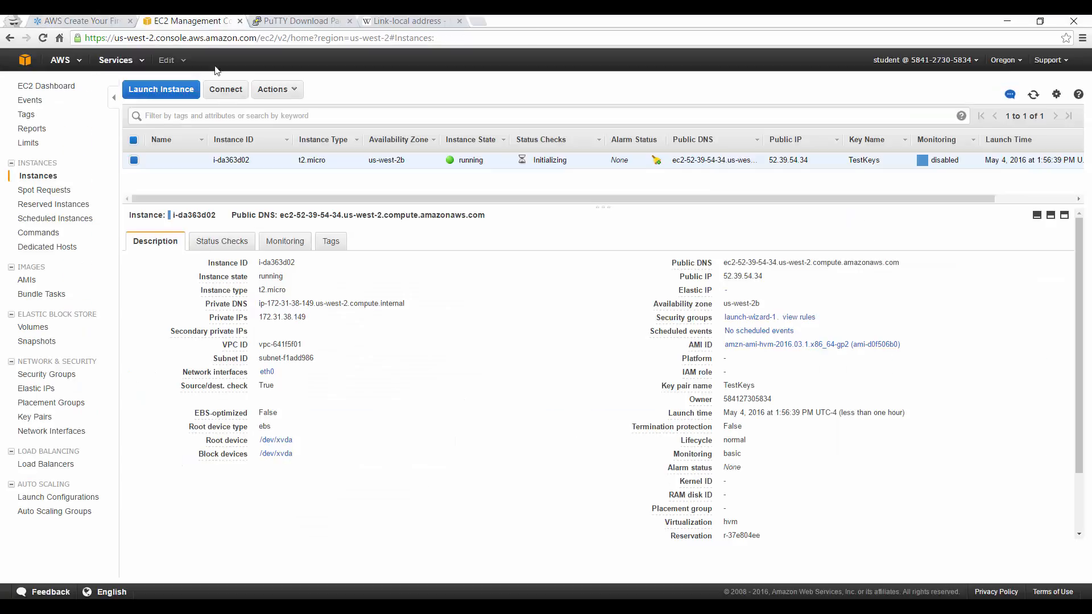
right_click(235, 160)
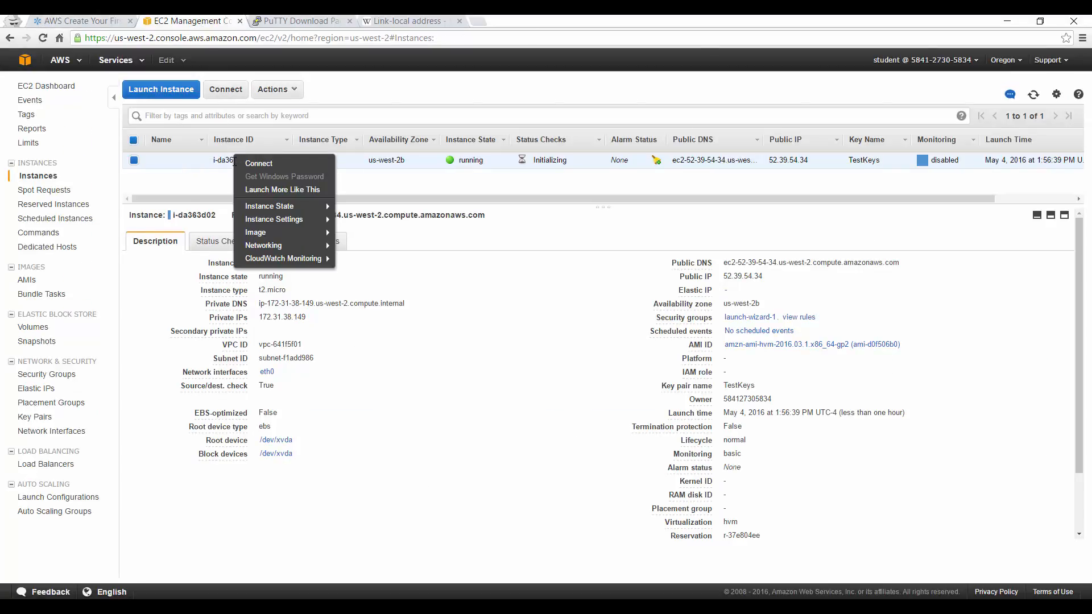
mouse_move(306, 210)
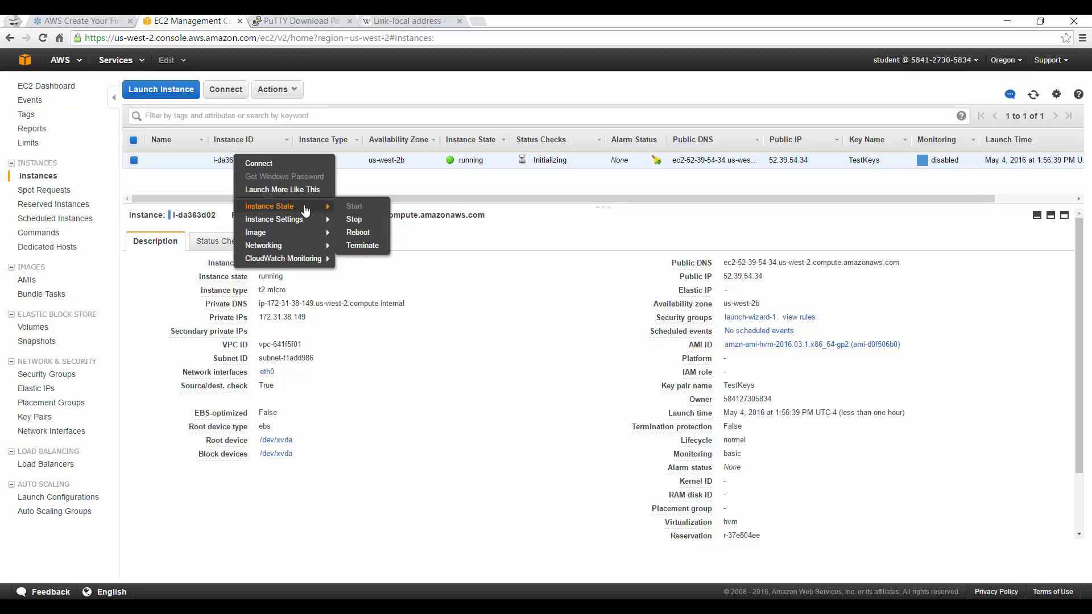
click(360, 248)
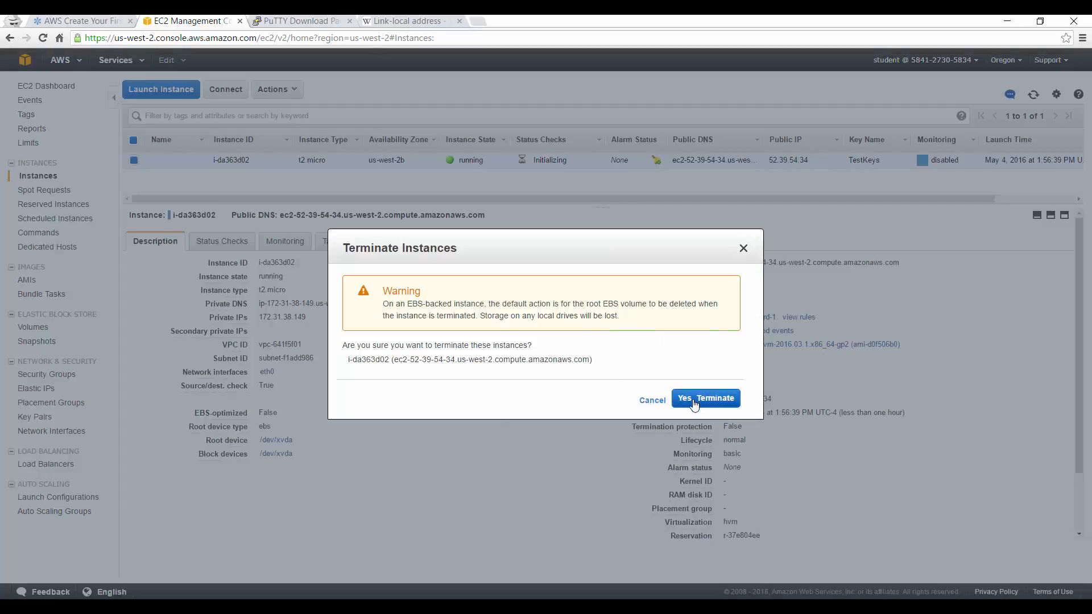
click(694, 401)
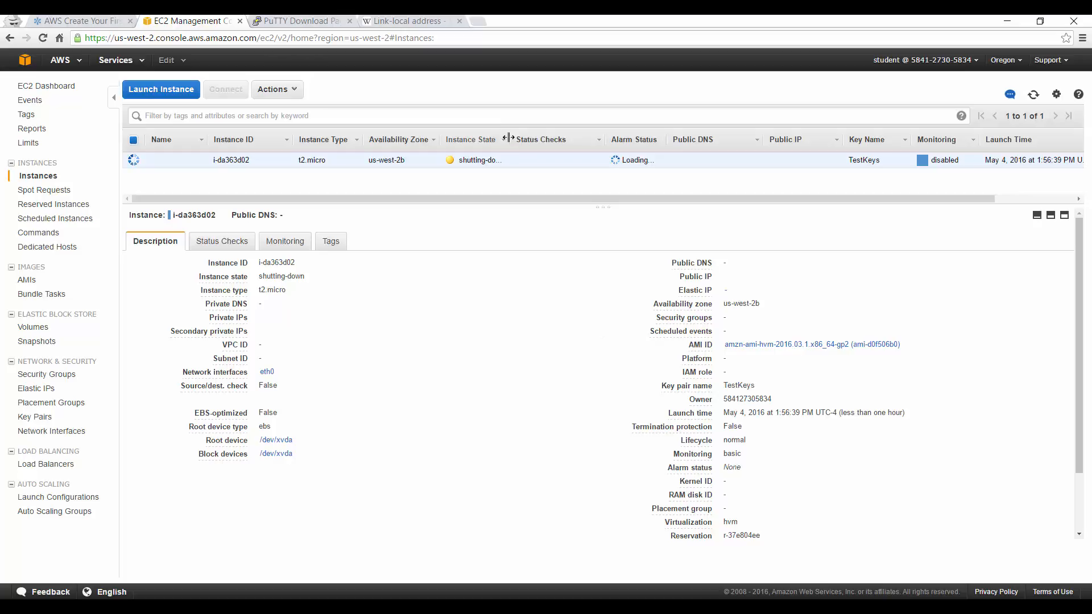
drag(508, 138, 553, 139)
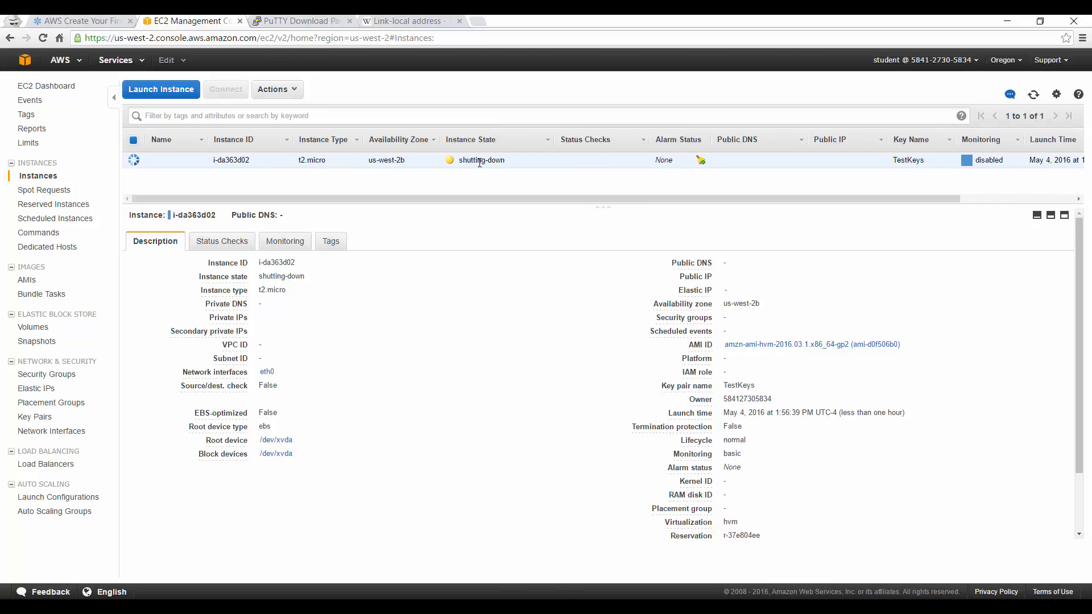